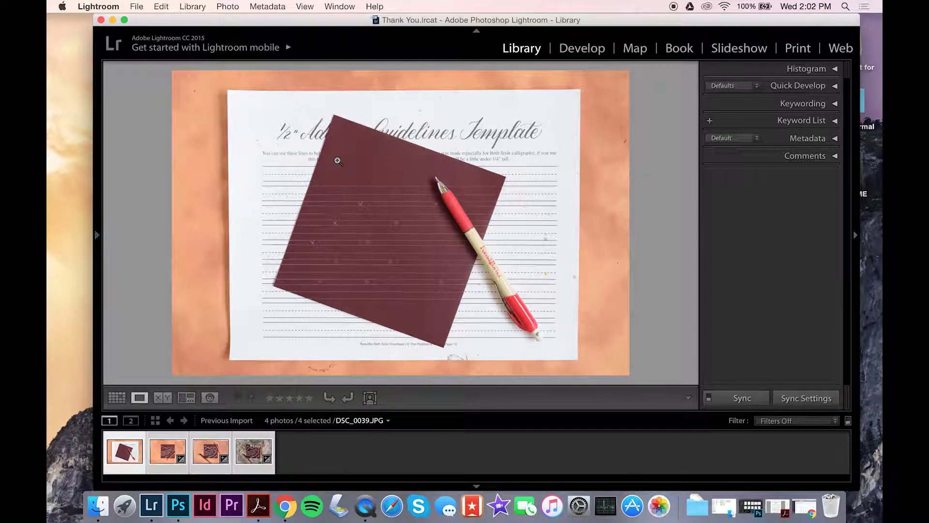
- Open the photo import for the NO NAME card and uncheck all of its photos
click(140, 4)
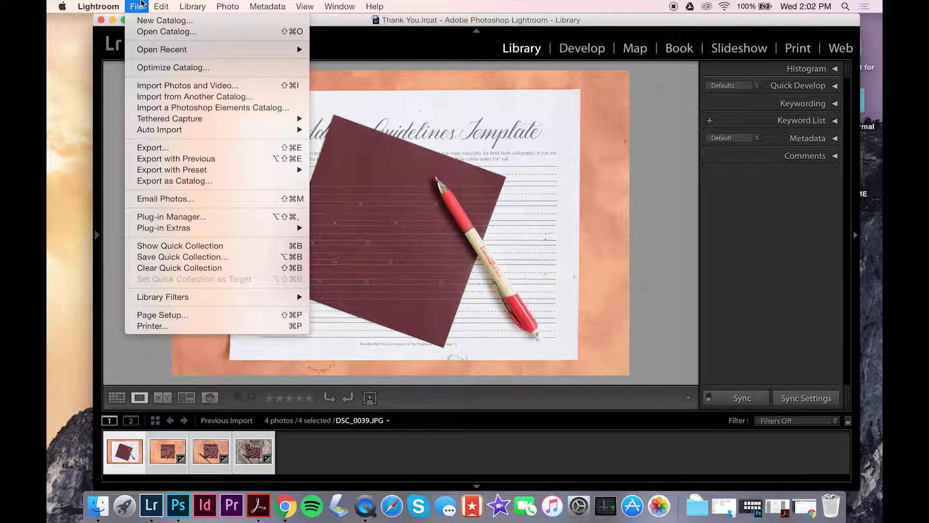
click(143, 86)
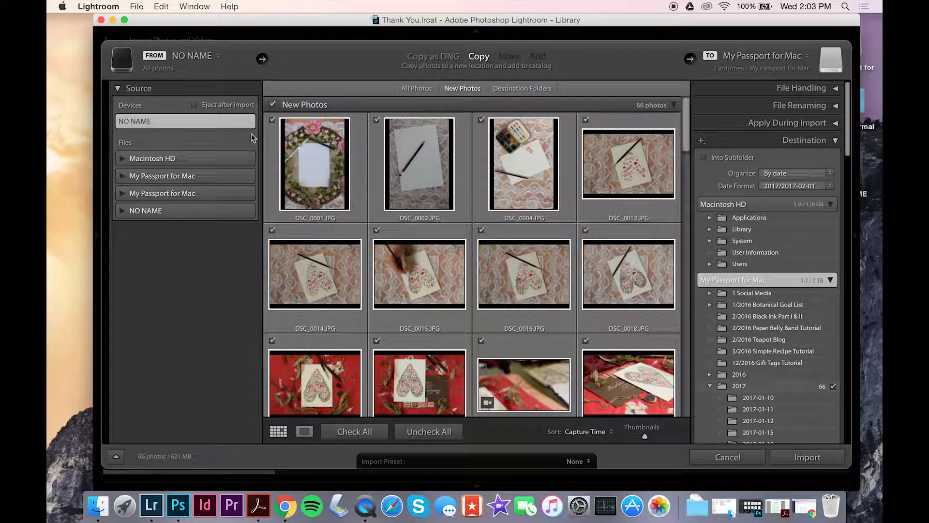
scroll(510, 161, down, 2)
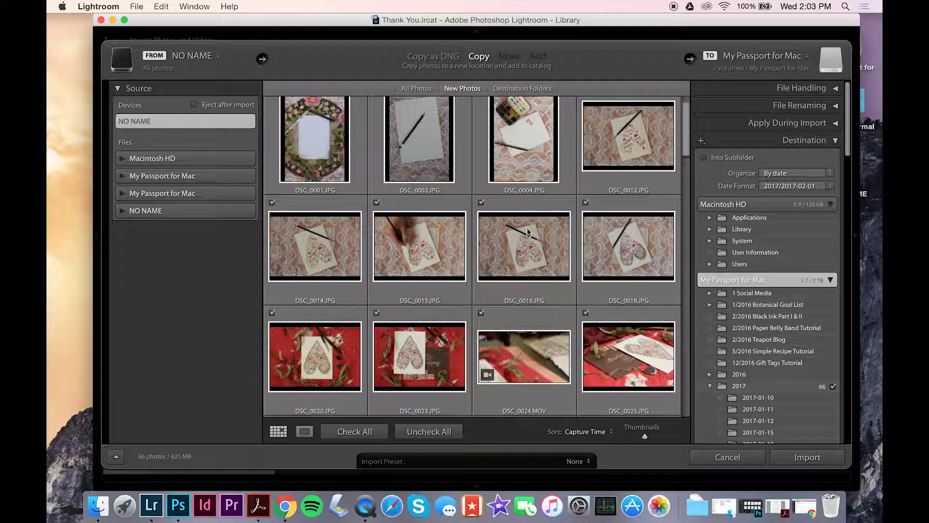
scroll(461, 298, down, 5)
scroll(460, 302, down, 20)
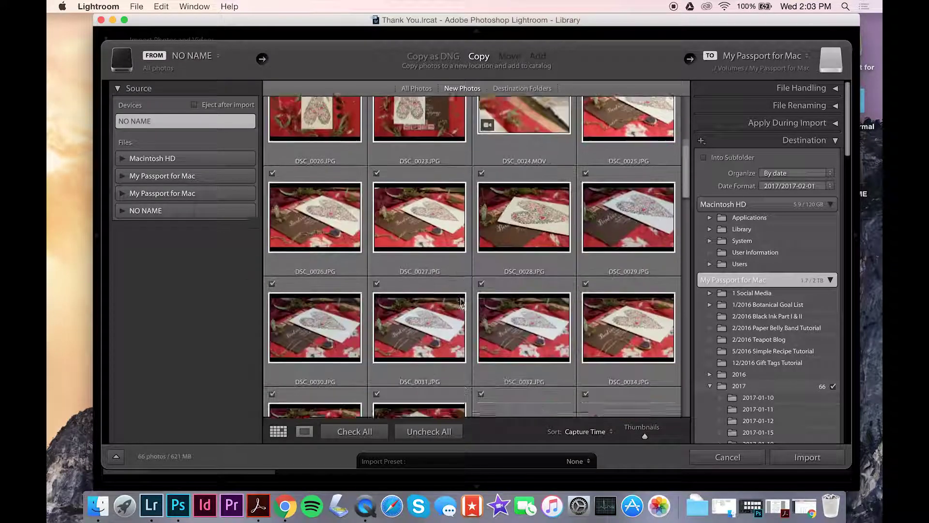
scroll(460, 301, down, 20)
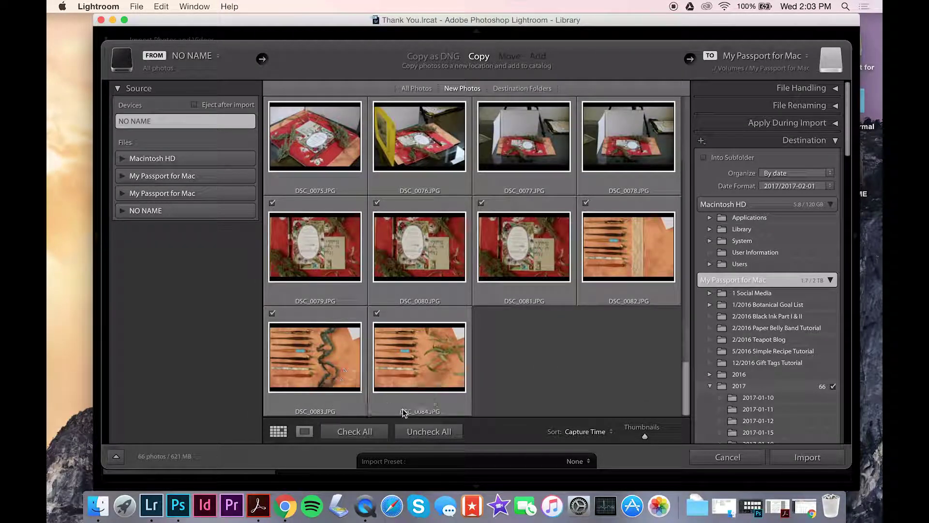
click(429, 431)
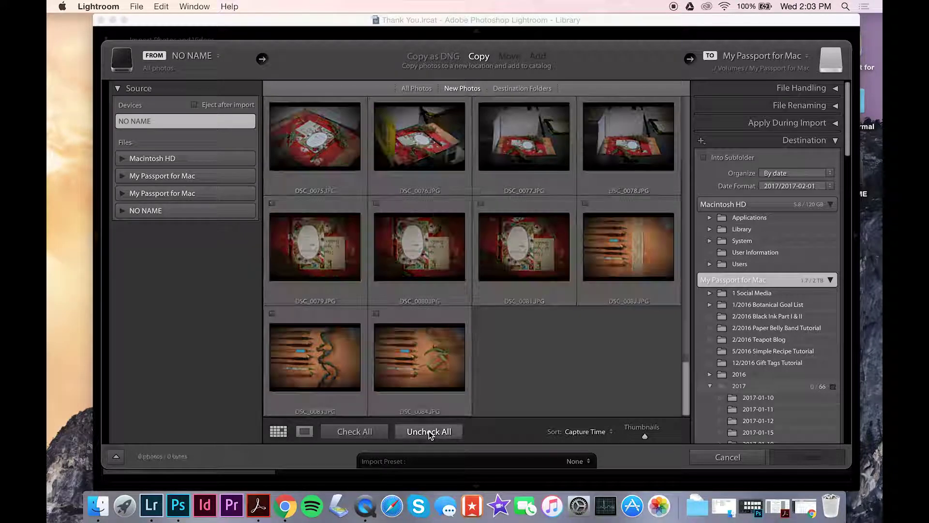
- Mark only the six photos DSC_0079 through DSC_0084 for import and import them into the catalog
click(420, 361)
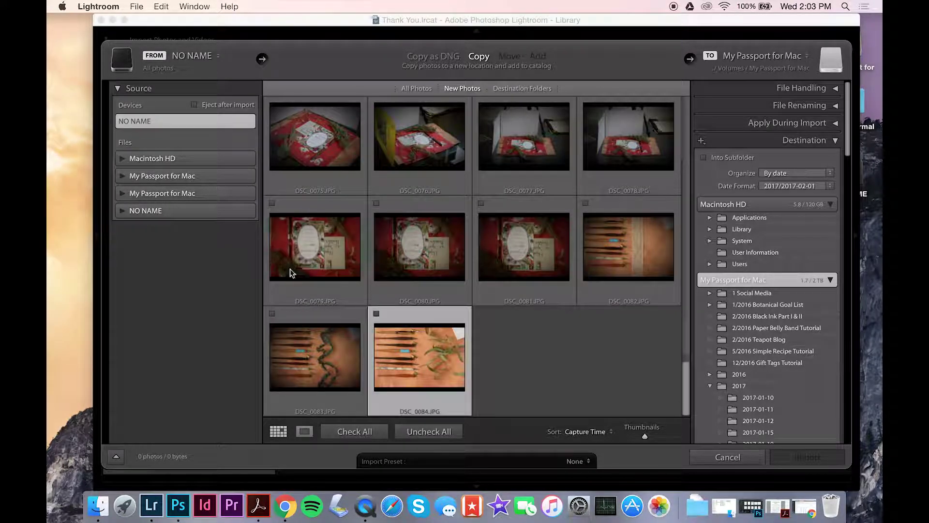
shift+click(310, 260)
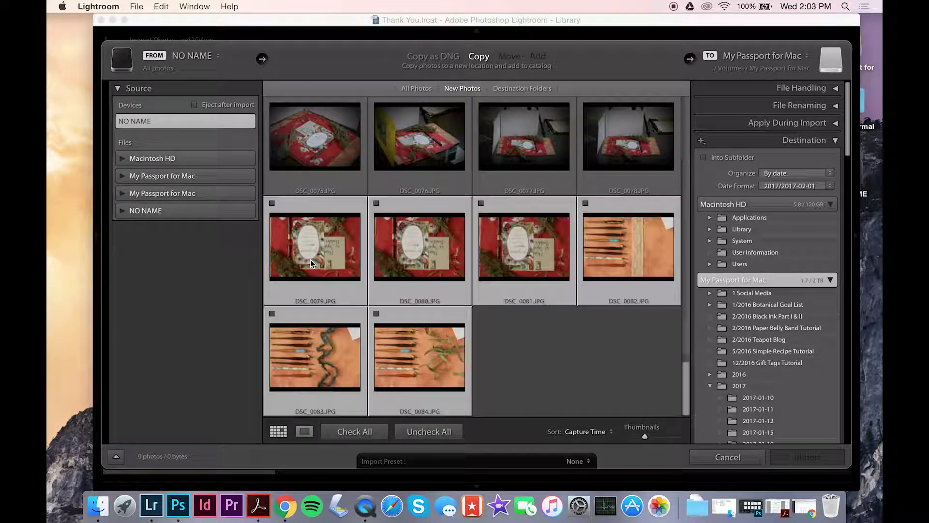
click(271, 204)
click(822, 458)
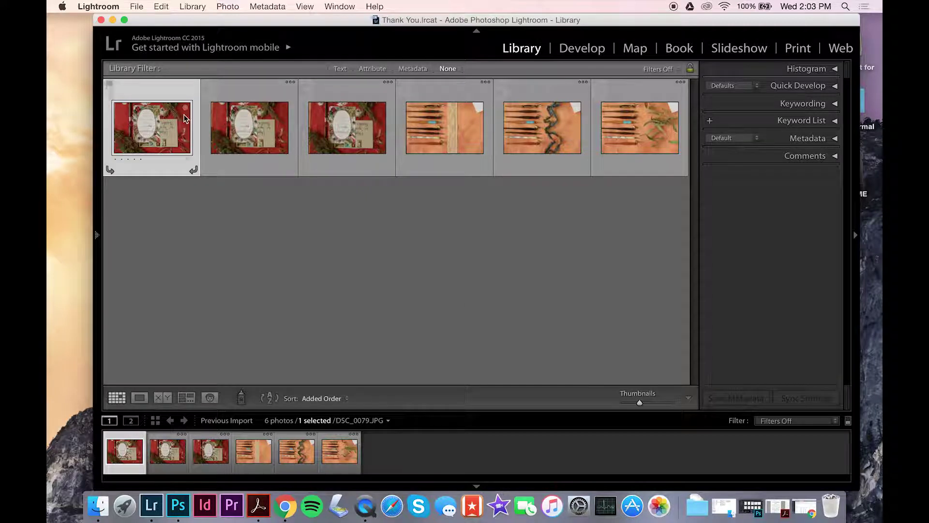
- Rotate the three upside-down invitation photos, DSC_0079, DSC_0080 and DSC_0081, by 180 degrees
double_click(155, 124)
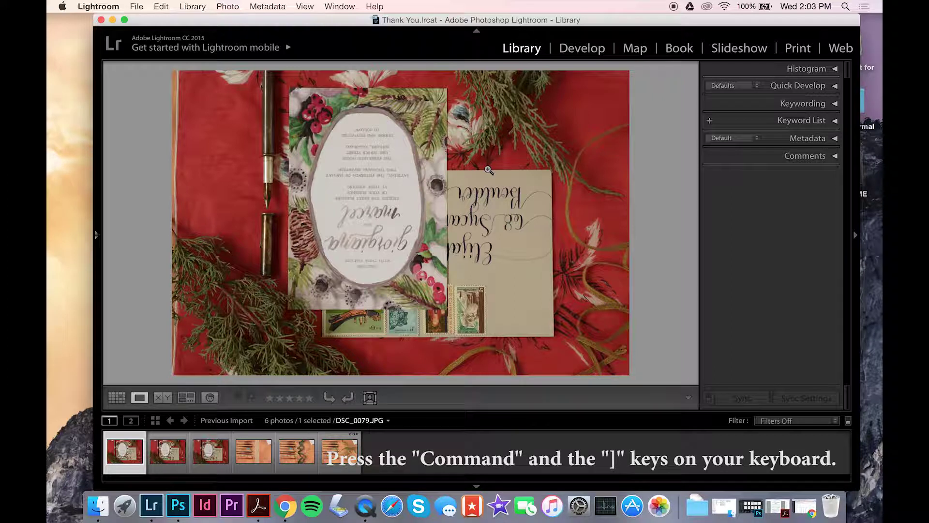
key(super+bracketright)
key(super+bracketright)
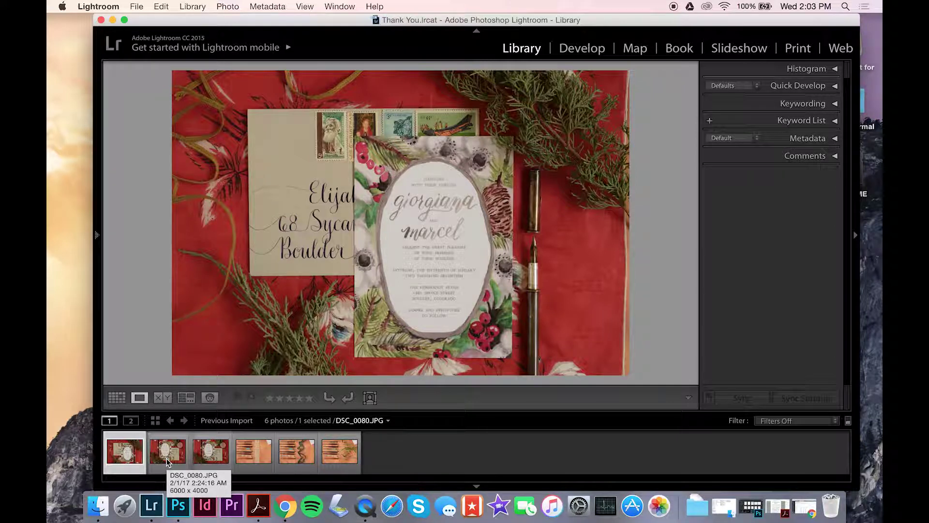
click(166, 458)
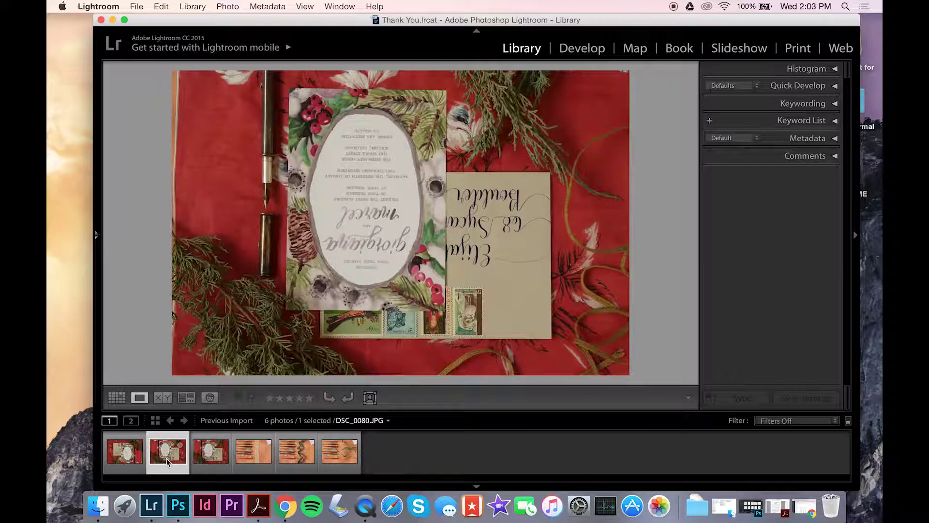
click(209, 459)
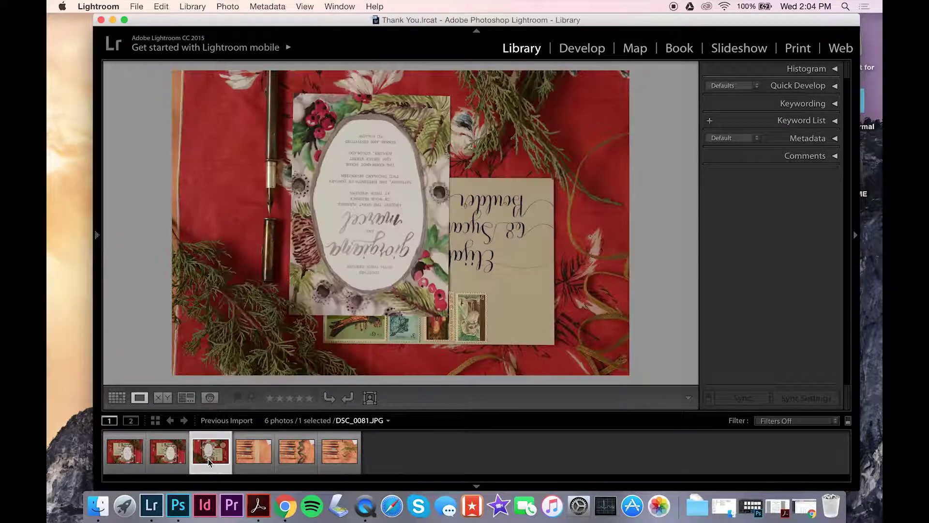
key(super+bracketright)
key(super+bracketright)
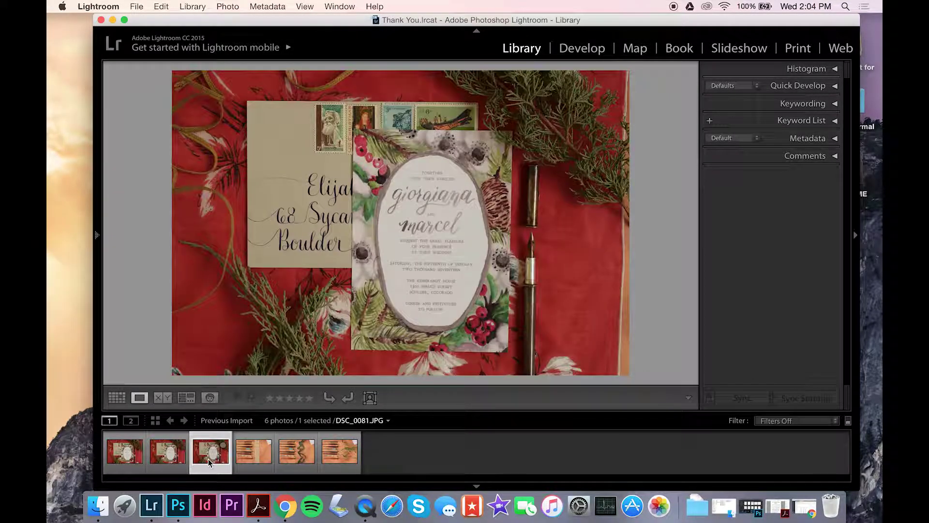
- Rotate the three calligraphy pen photos, DSC_0082, DSC_0083 and DSC_0084, by 180 degrees
key(Right)
key(super+bracketright)
key(super+bracketright)
key(Right)
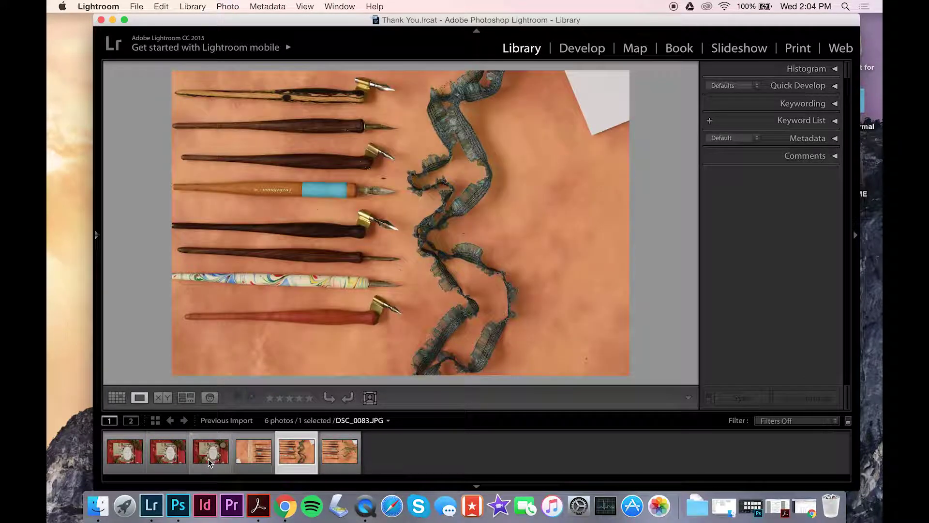
key(super+bracketright)
key(super+bracketright)
key(Right)
key(super+bracketright)
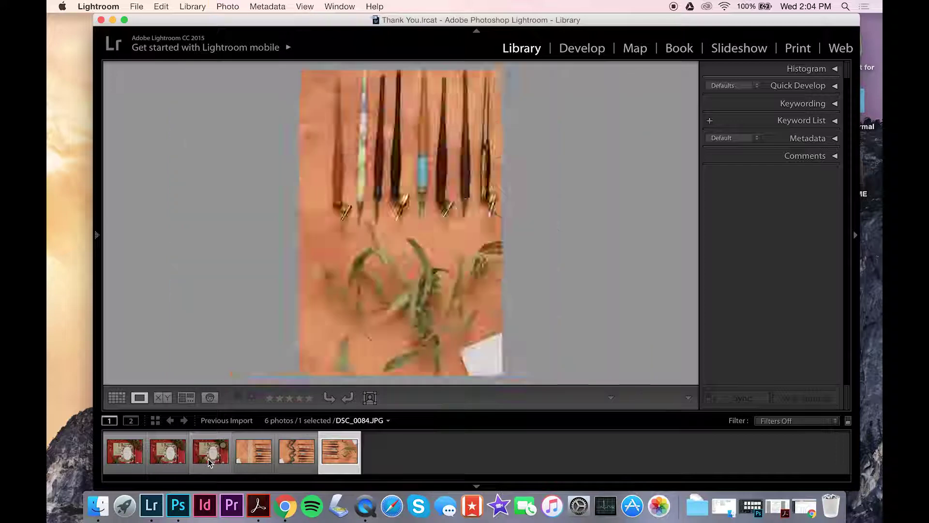
key(super+bracketright)
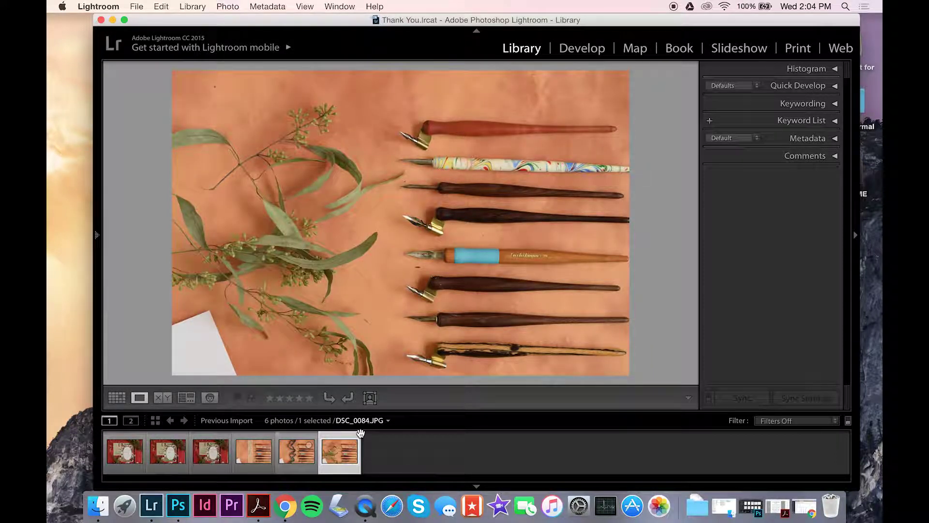
- Compare invitation photos DSC_0079 and DSC_0080, and delete DSC_0079 from disk
click(125, 454)
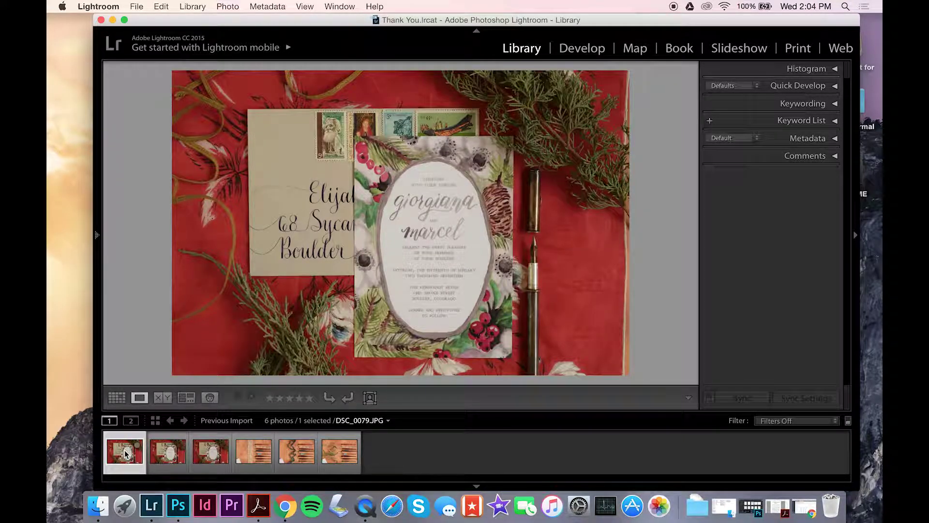
key(Right)
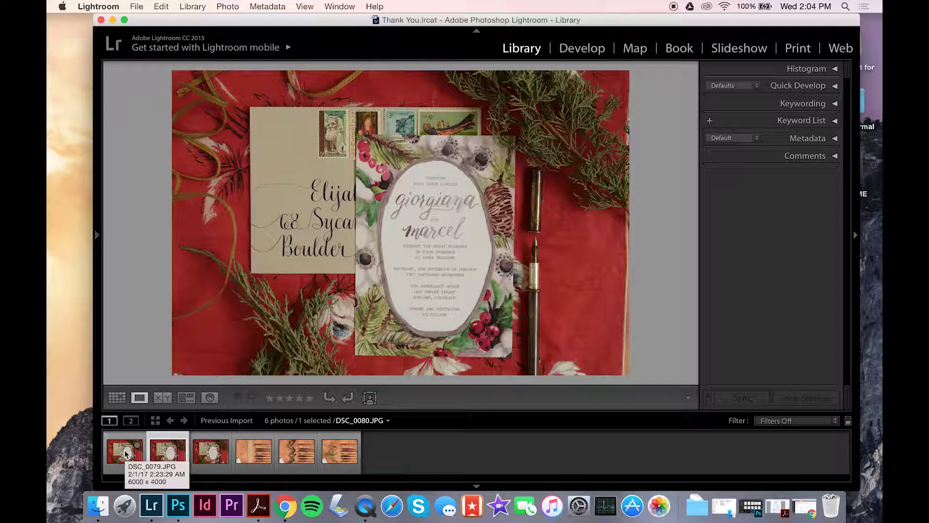
key(Left)
key(Right)
key(Left)
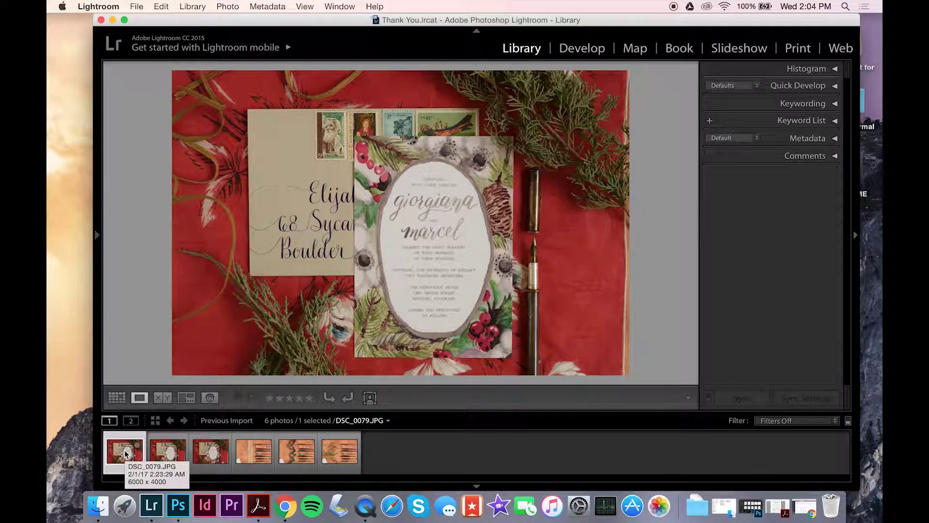
key(BackSpace)
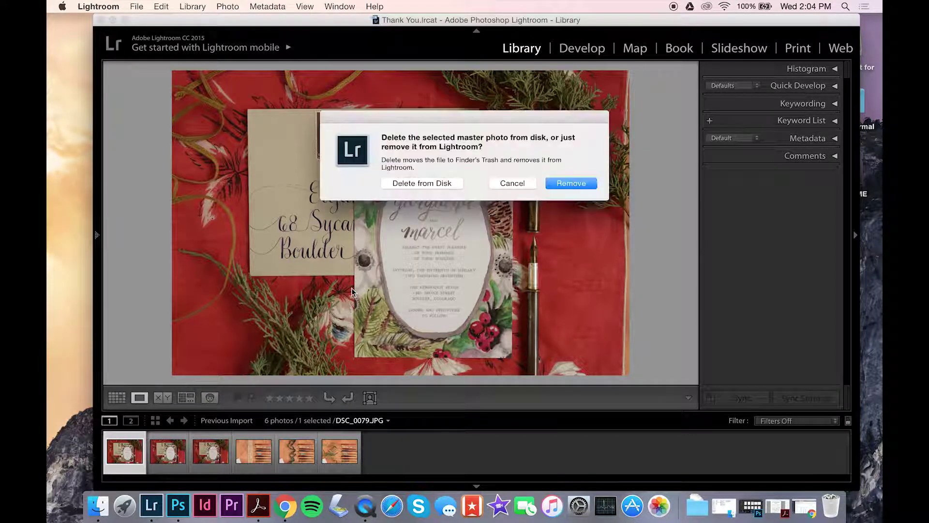
click(445, 184)
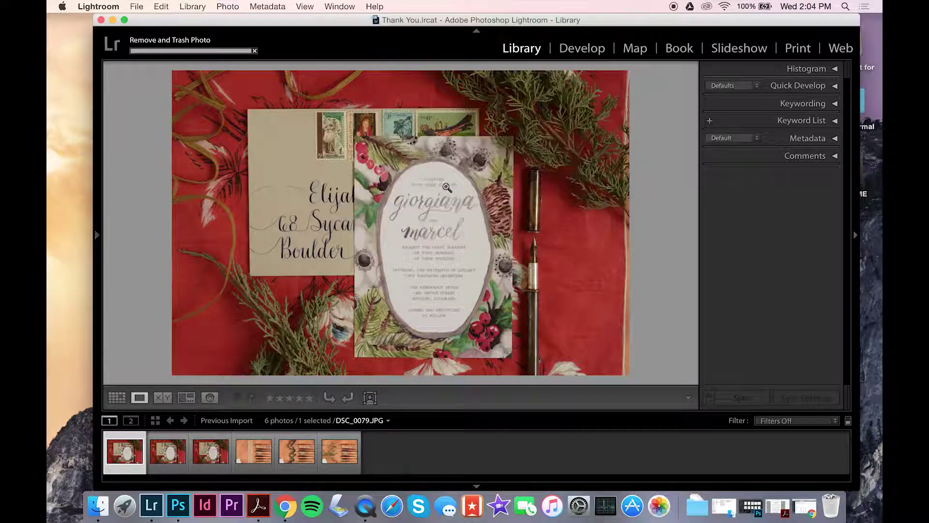
- Compare the two remaining invitation photos and delete DSC_0081 from disk
key(Right)
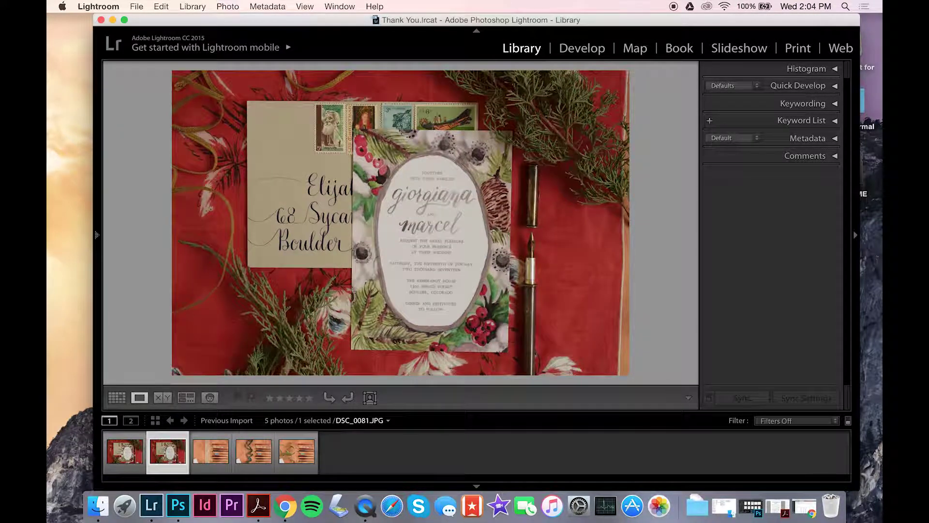
click(125, 451)
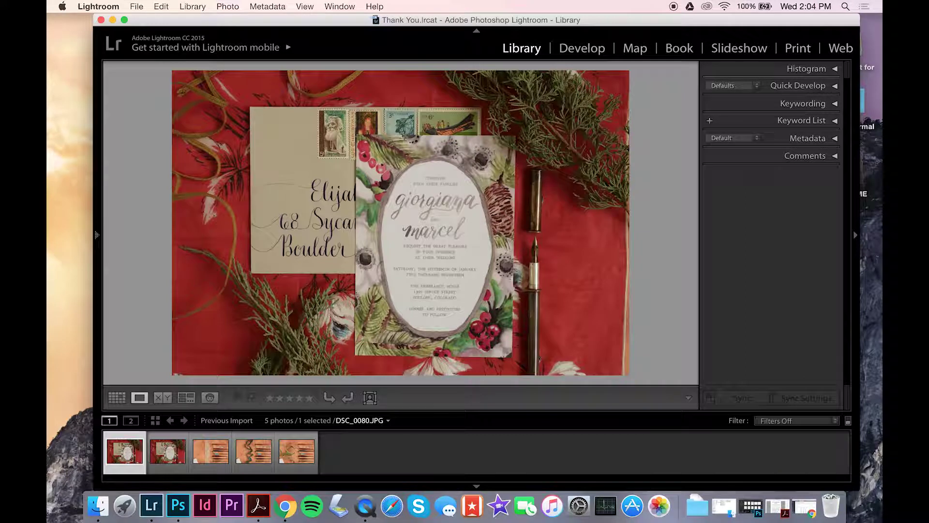
key(Right)
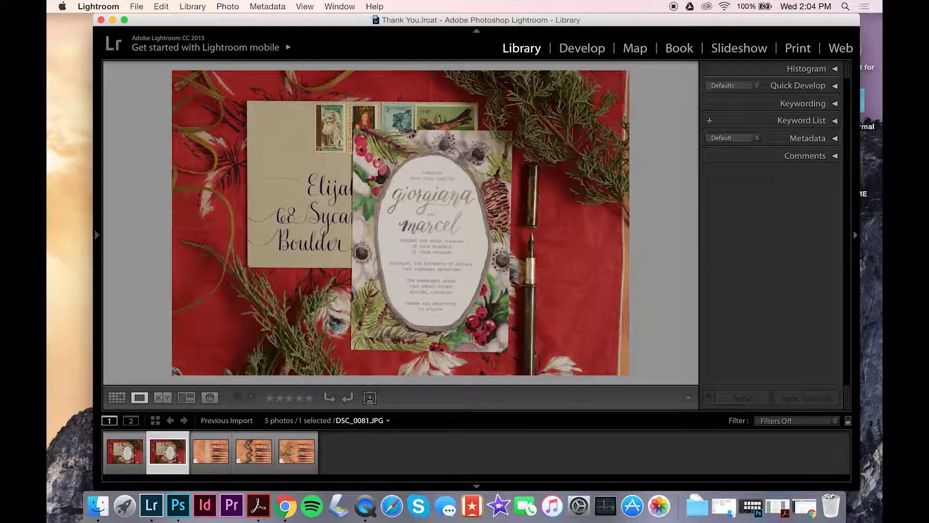
key(Delete)
click(428, 184)
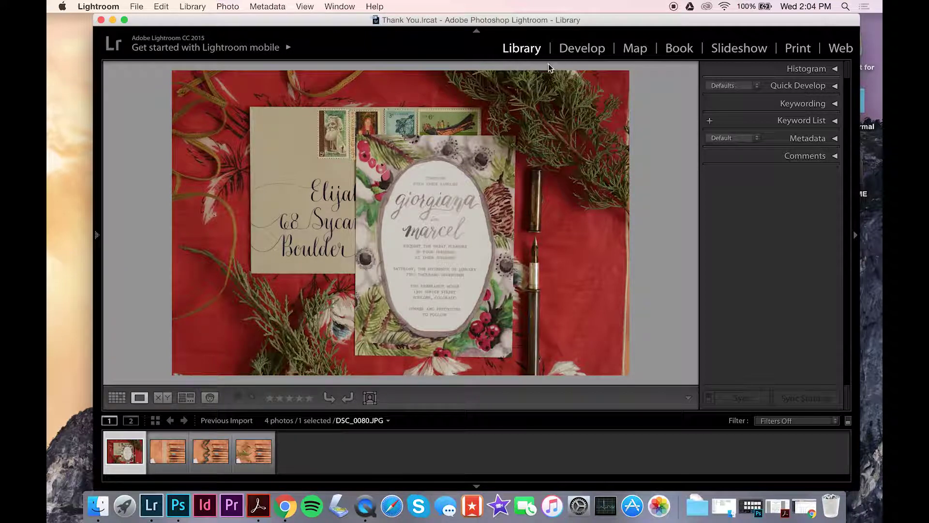
- Switch to the Develop module and set the Transform rotation of invitation photo DSC_0080 to -0.6
click(586, 51)
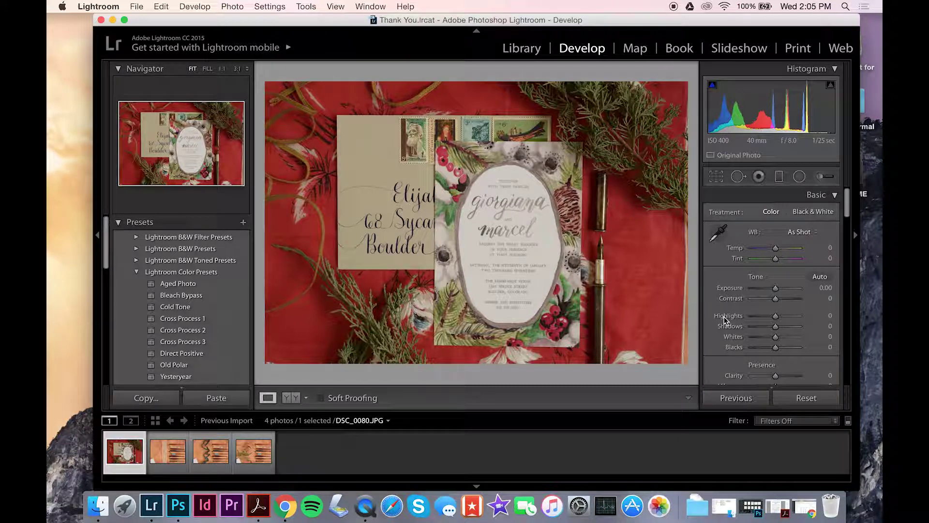
scroll(724, 301, down, 8)
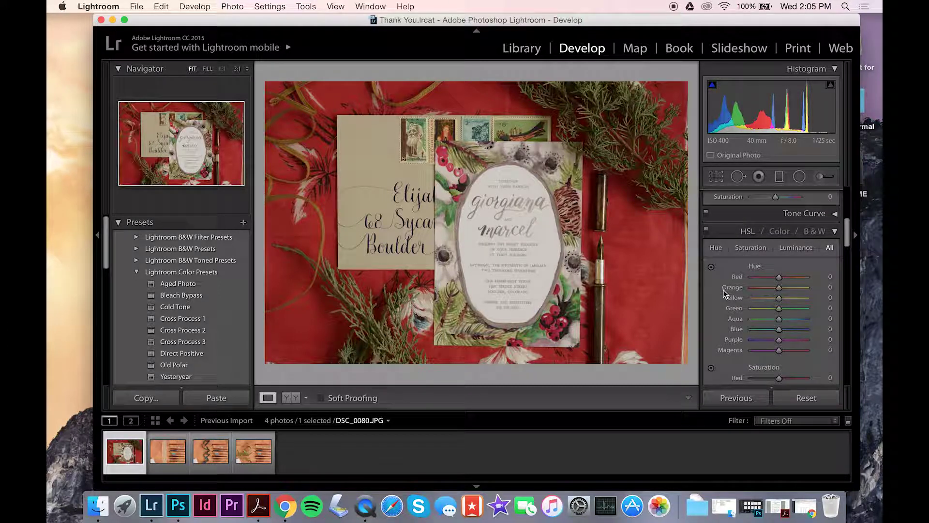
scroll(723, 290, down, 10)
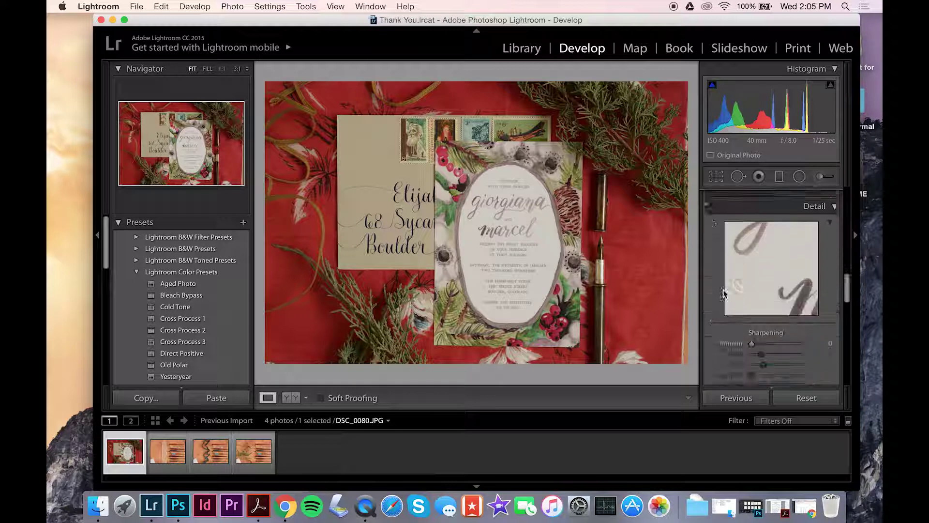
scroll(723, 294, down, 10)
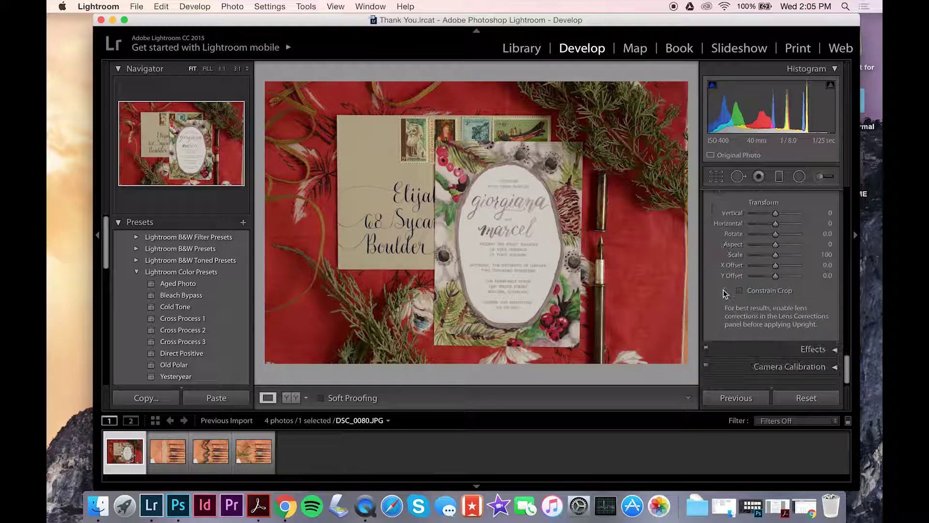
drag(776, 239, 774, 238)
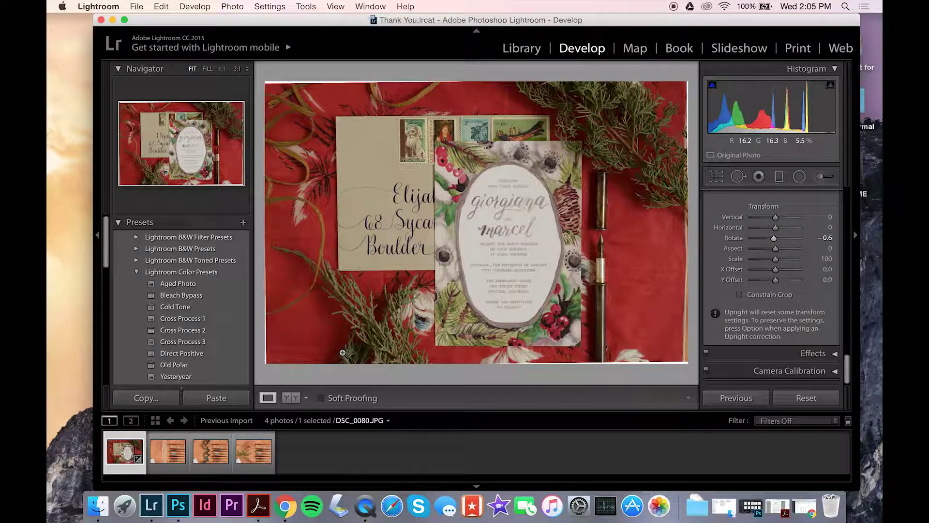
- Compare the three calligraphy pen photos, and delete the ribbon photo DSC_0083 and the lace photo DSC_0082 from disk
click(164, 460)
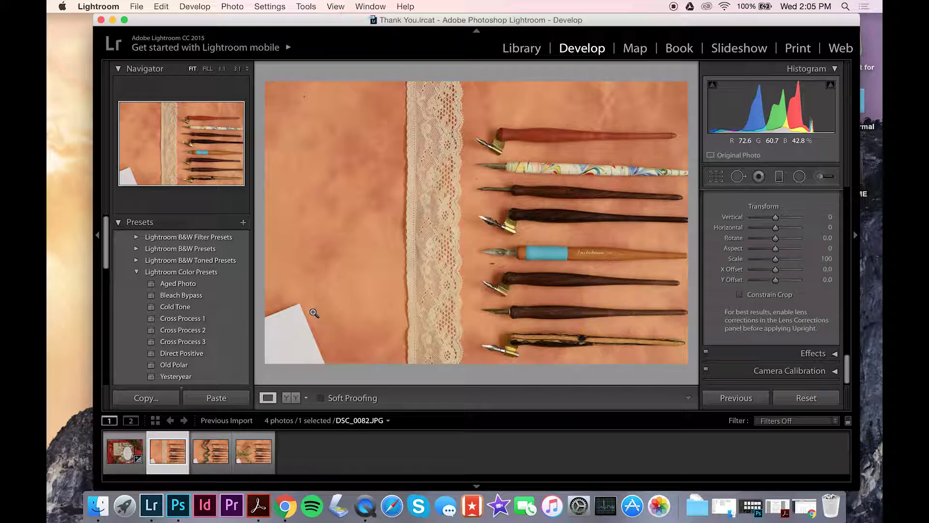
key(Right)
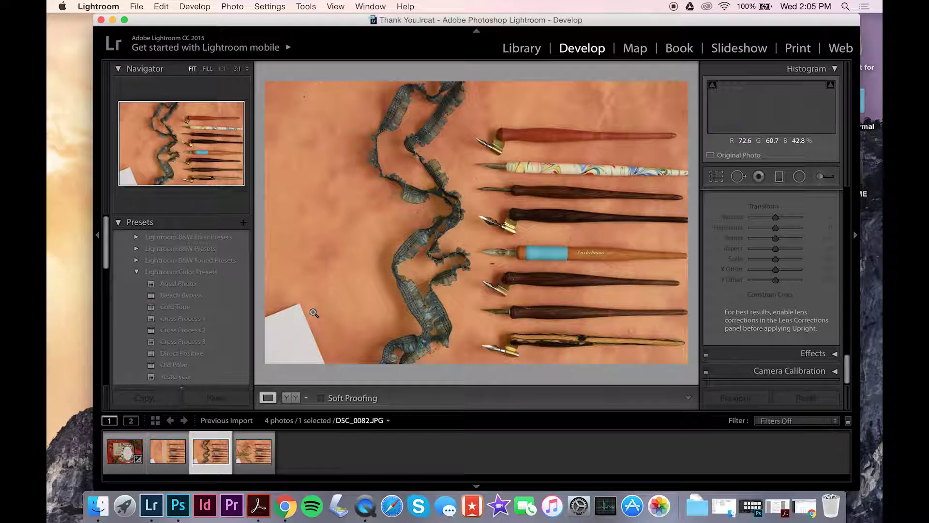
key(Right)
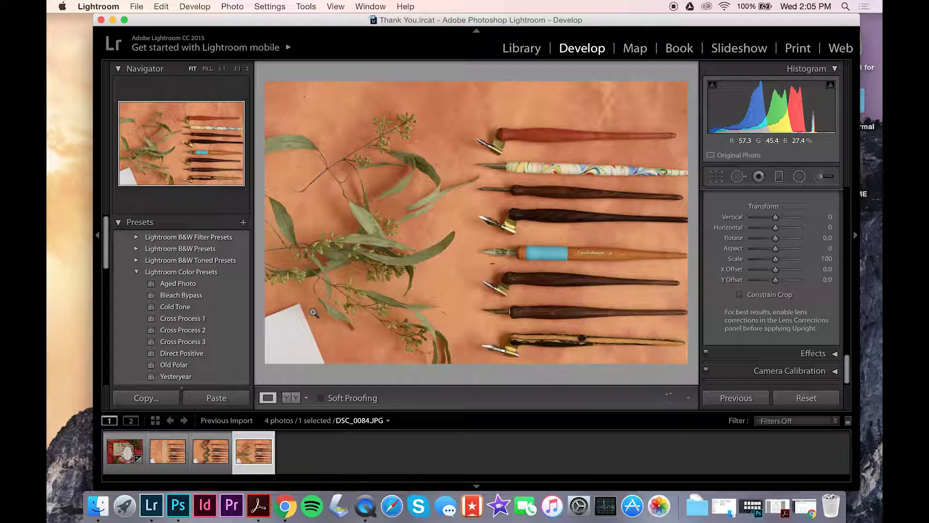
key(Left)
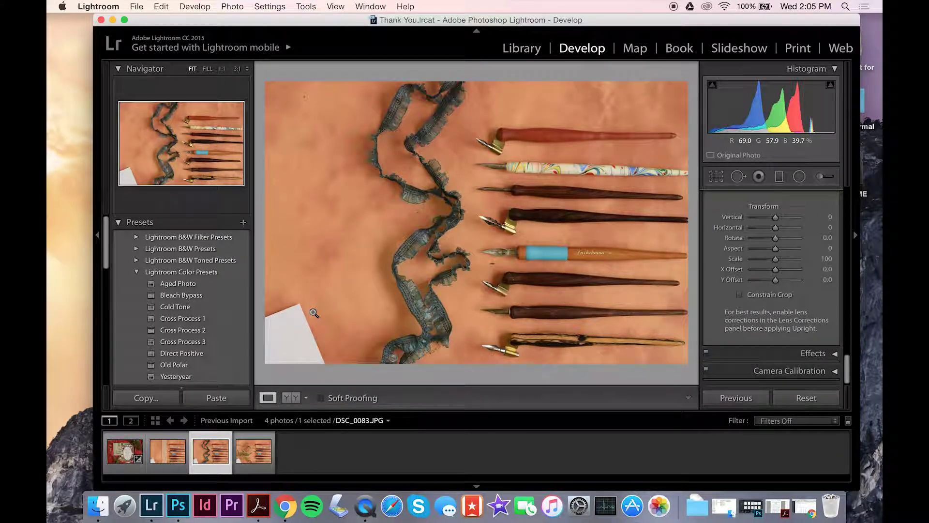
key(Left)
key(Right)
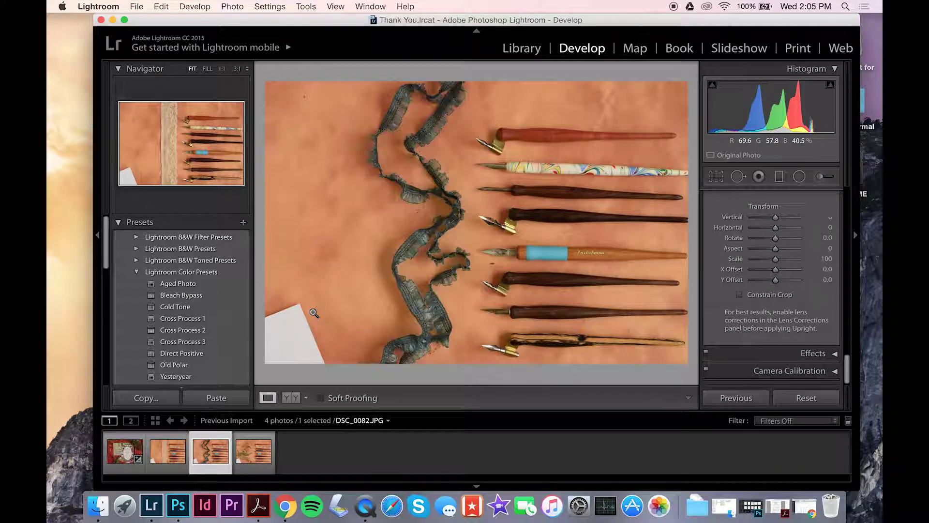
key(Right)
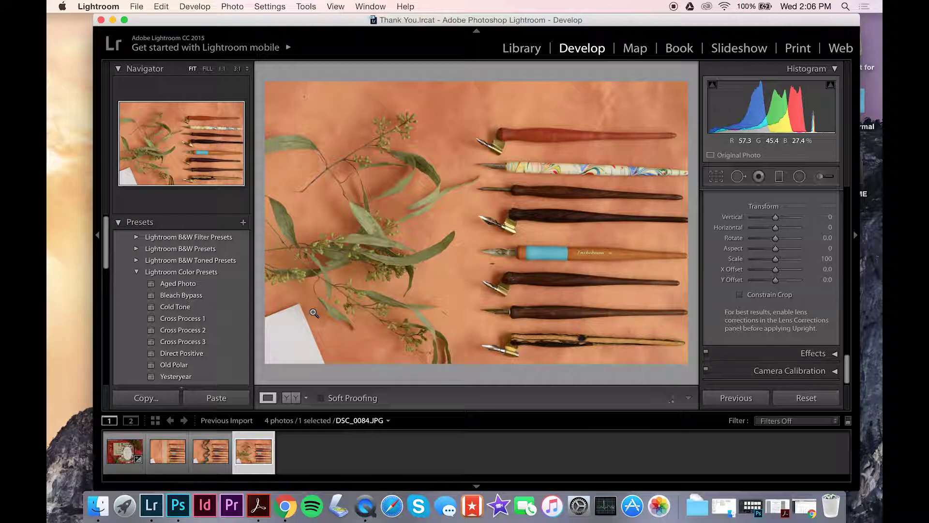
key(Left)
key(Delete)
click(448, 182)
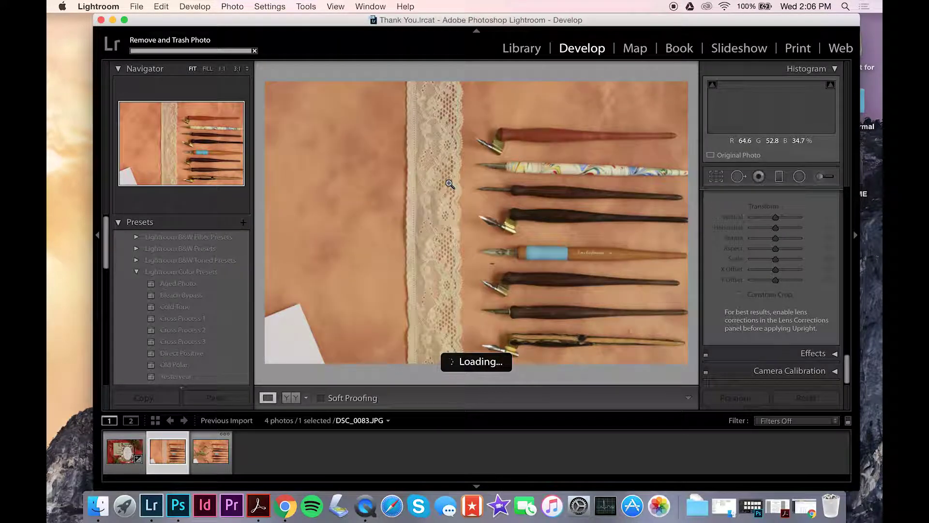
key(Delete)
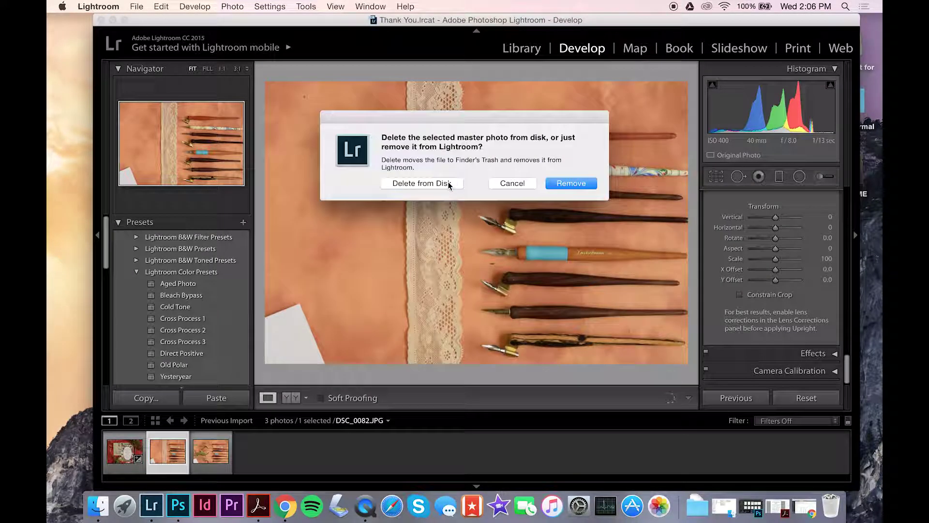
click(448, 184)
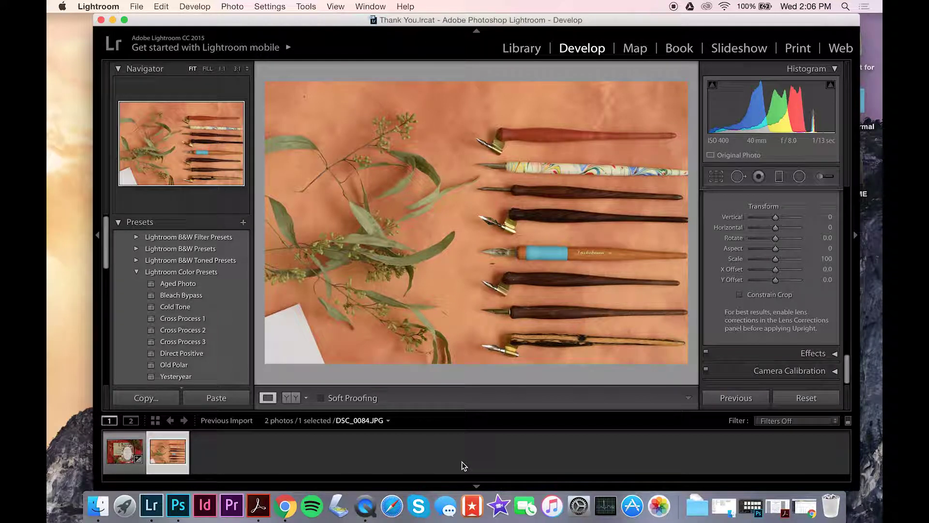
- Select both remaining photos, DSC_0080 and DSC_0084, and open the export settings for them
click(119, 457)
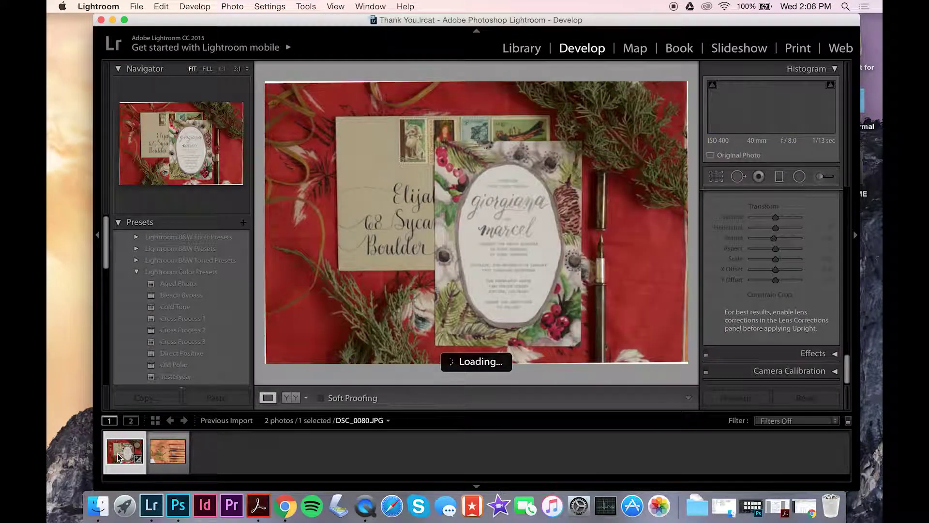
key(Right)
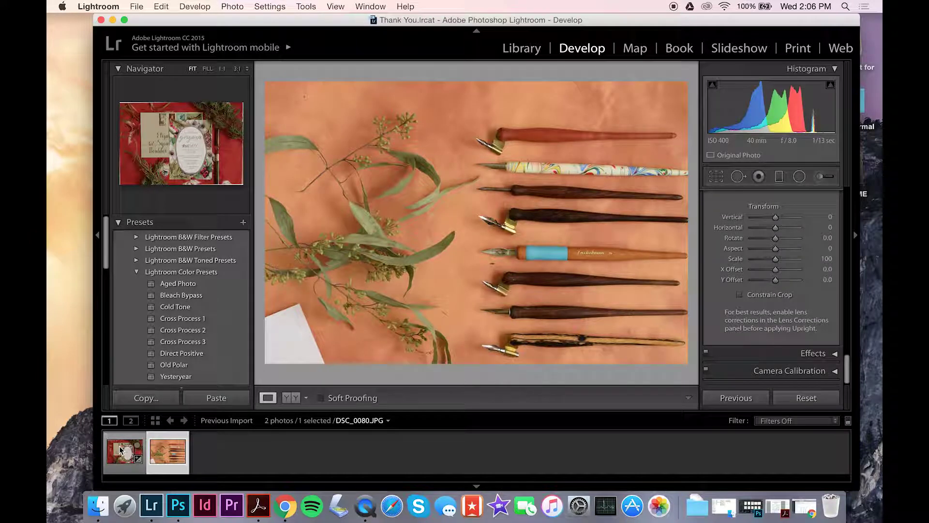
key(shift)
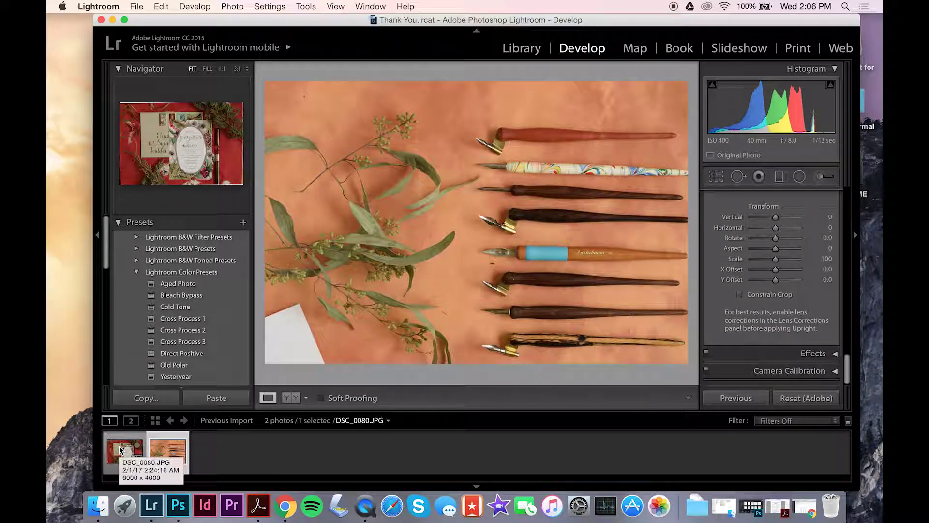
shift+click(120, 450)
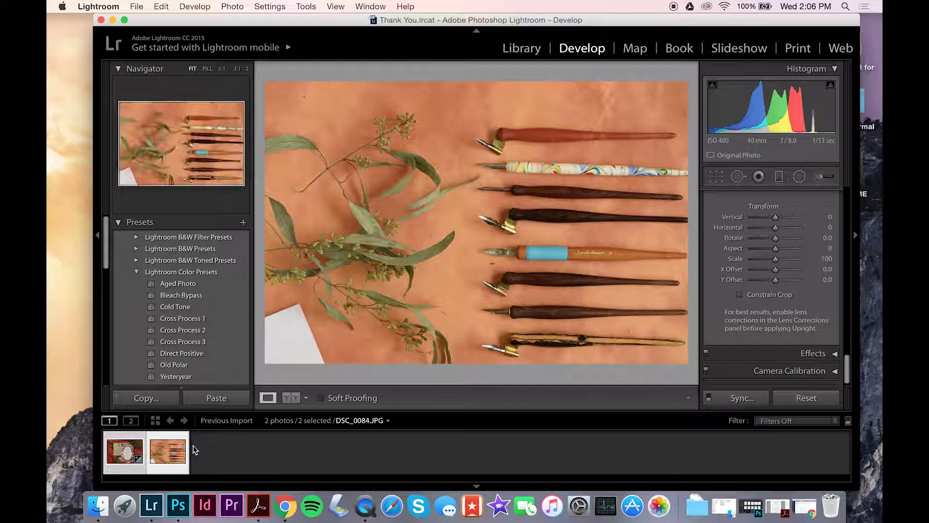
click(138, 7)
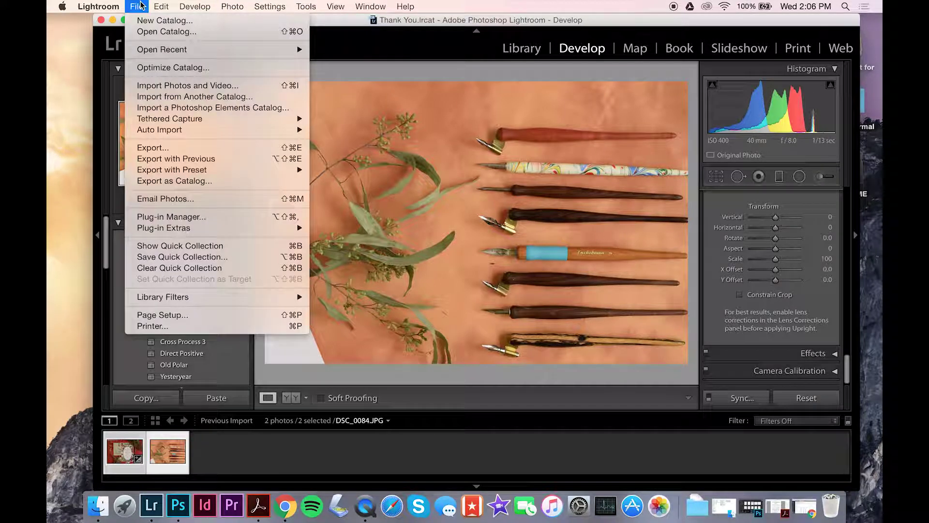
click(140, 148)
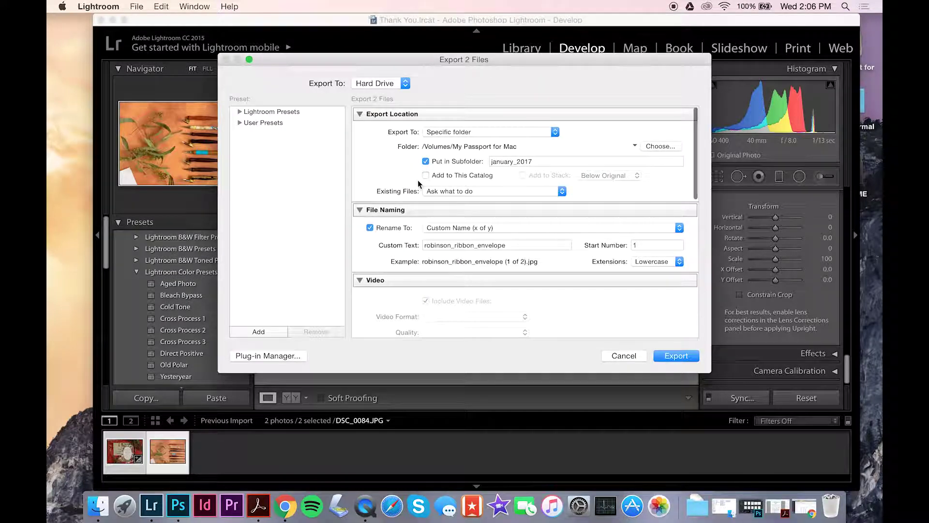
- Set the export subfolder name to february_2017
double_click(510, 162)
drag(510, 162, 481, 160)
text(february)
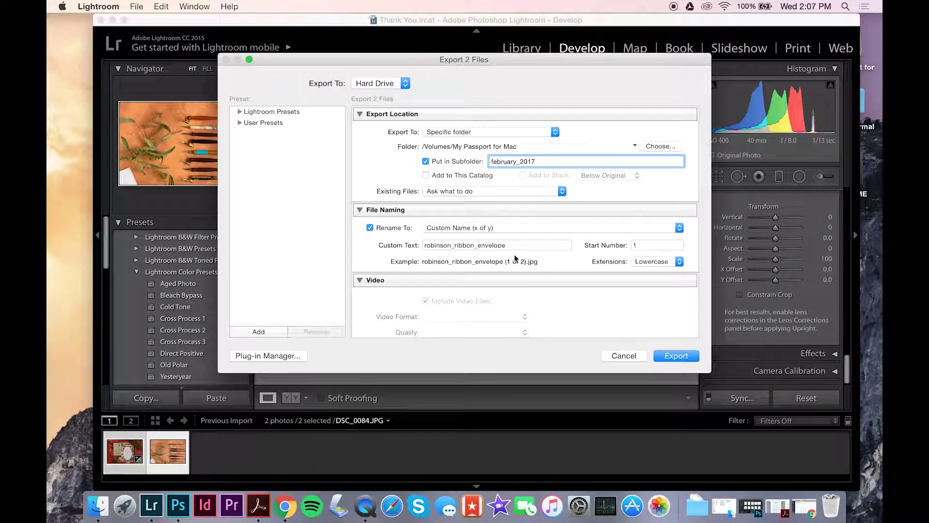
- Set the custom file name text to lindsey_photos_february_1 and export the two photos
double_click(512, 245)
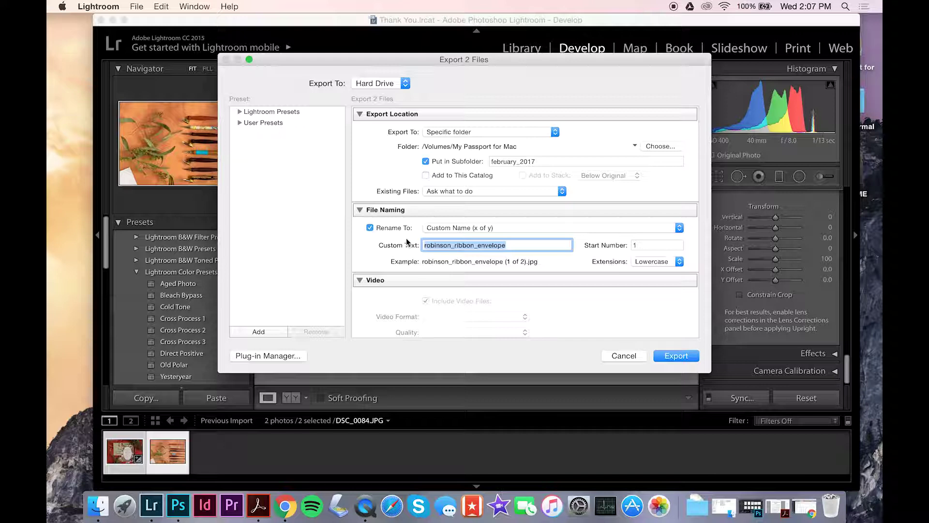
key(BackSpace)
text(lindsey_photo)
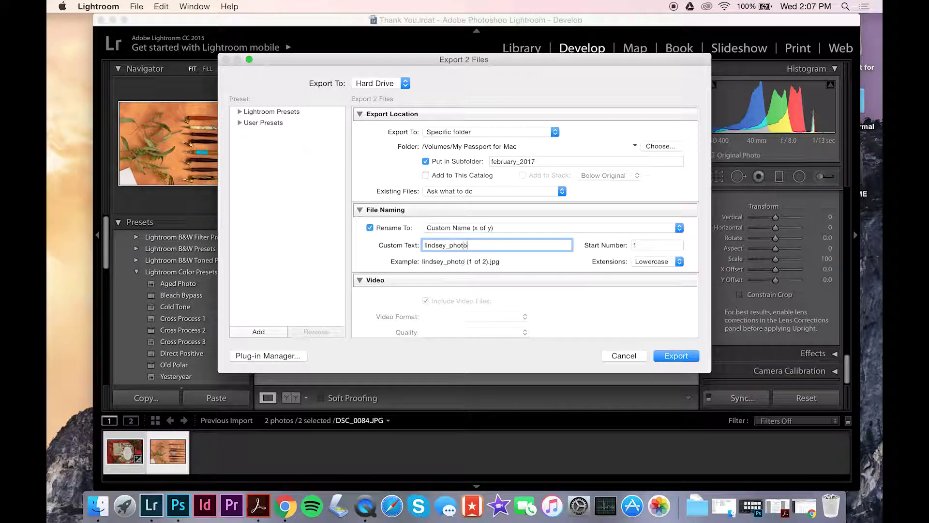
text(s_fe)
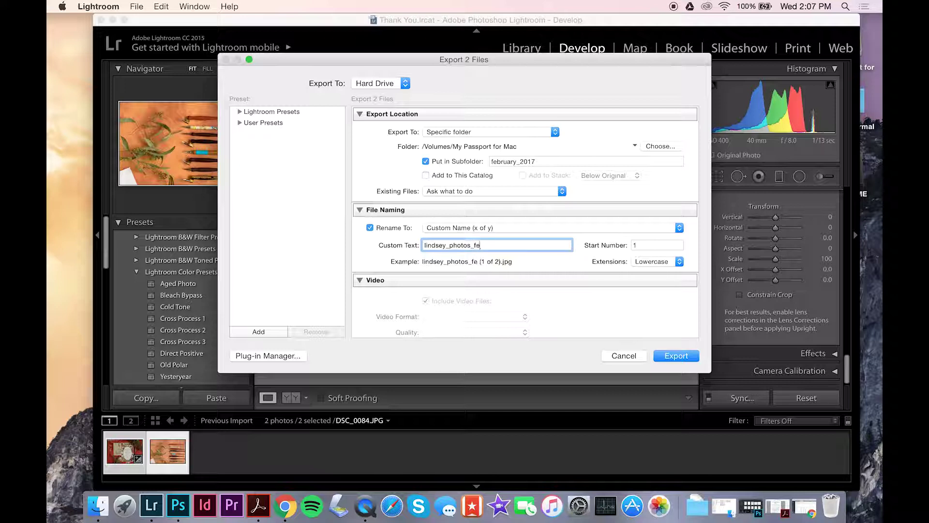
text(bruary)
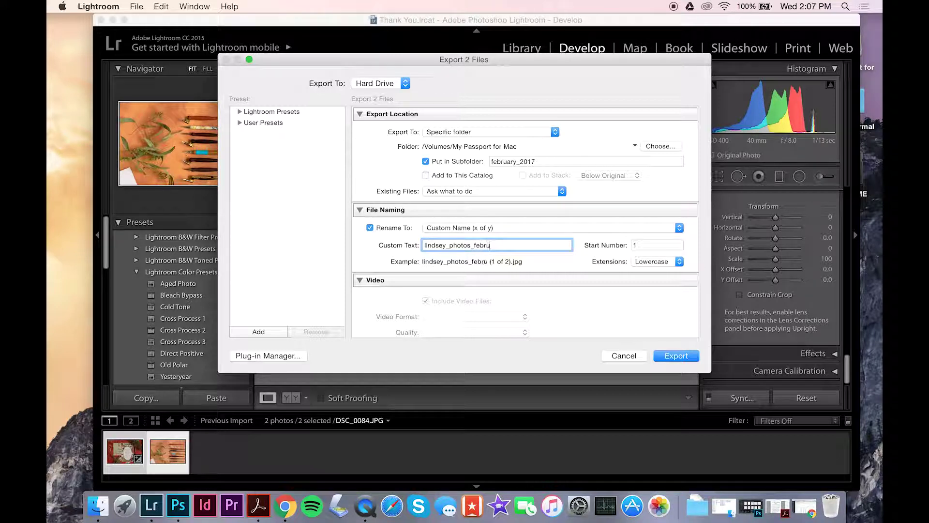
text(_1)
click(682, 356)
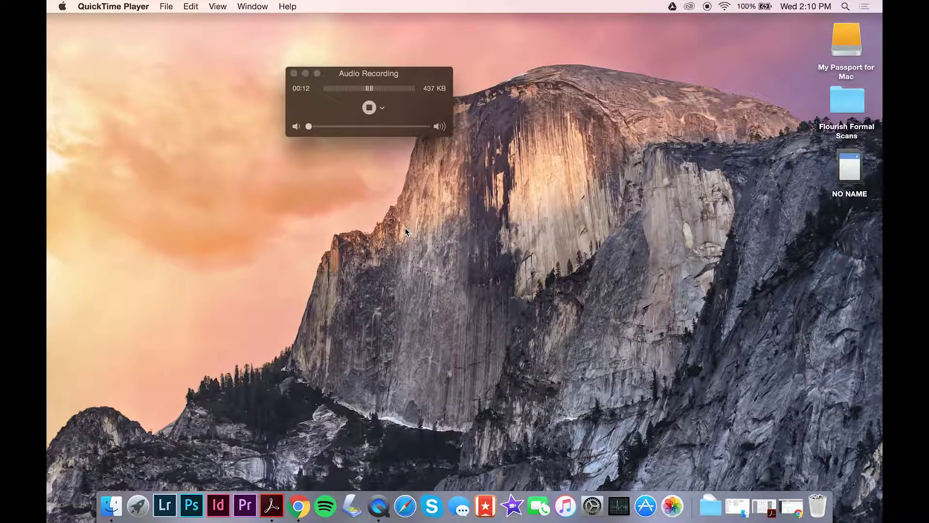
- Switch to Photoshop and open both exported JPG photos from the february_2017 folder
click(192, 506)
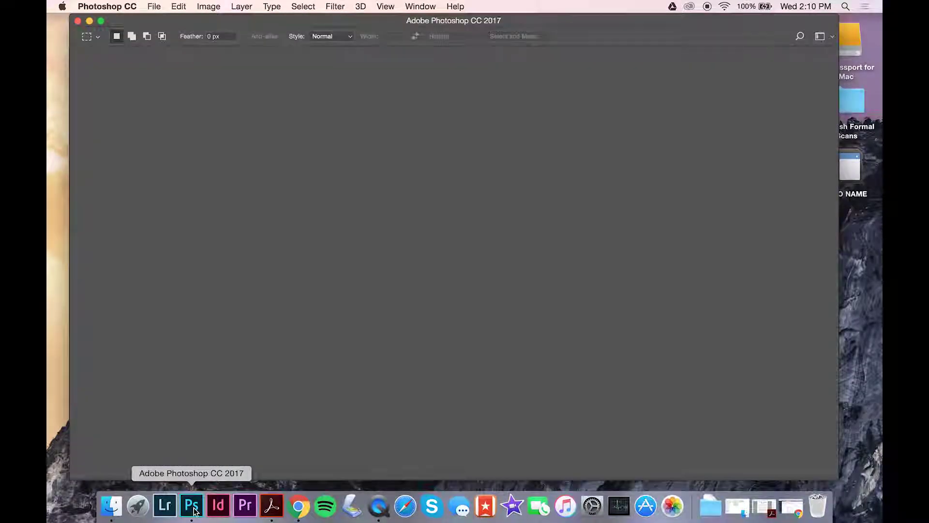
click(154, 7)
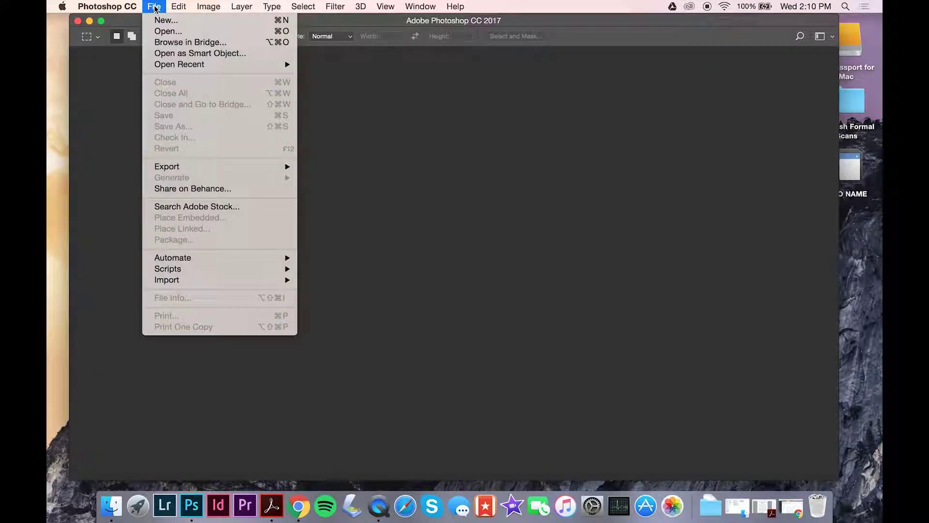
click(163, 31)
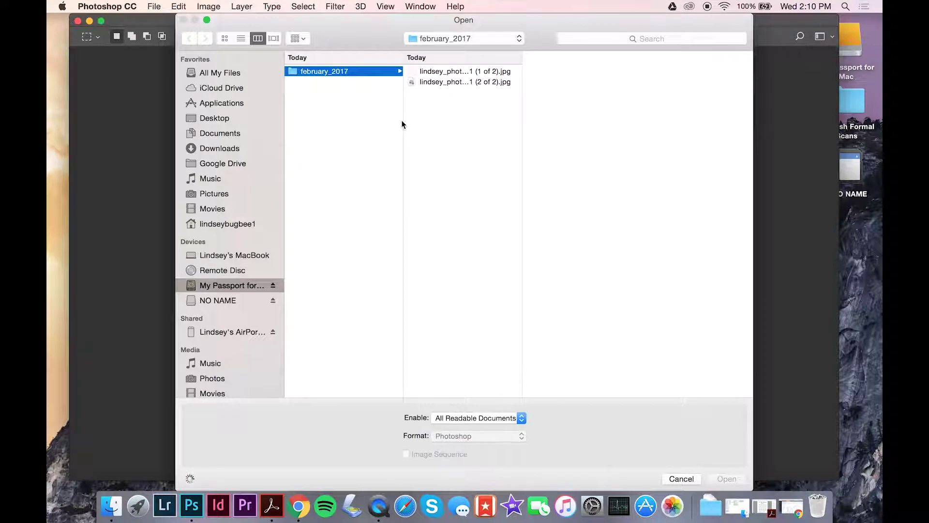
click(443, 72)
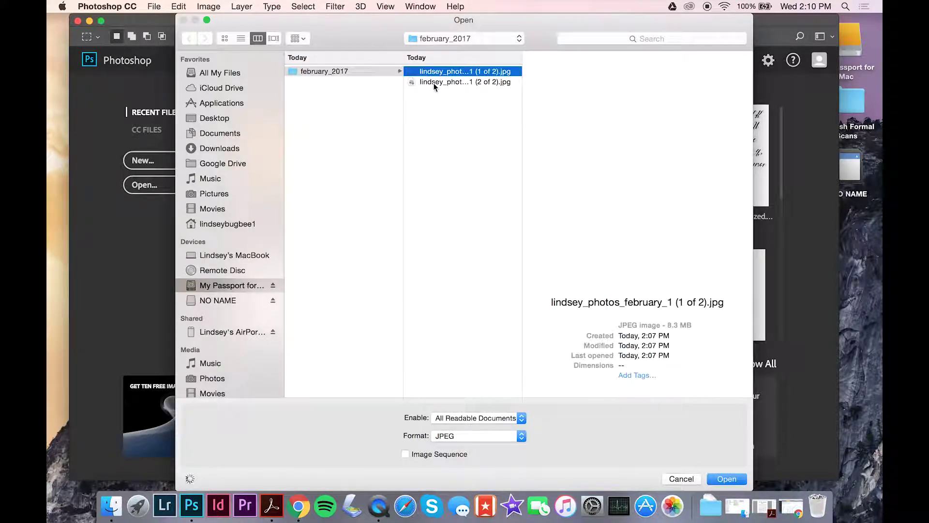
shift+click(434, 82)
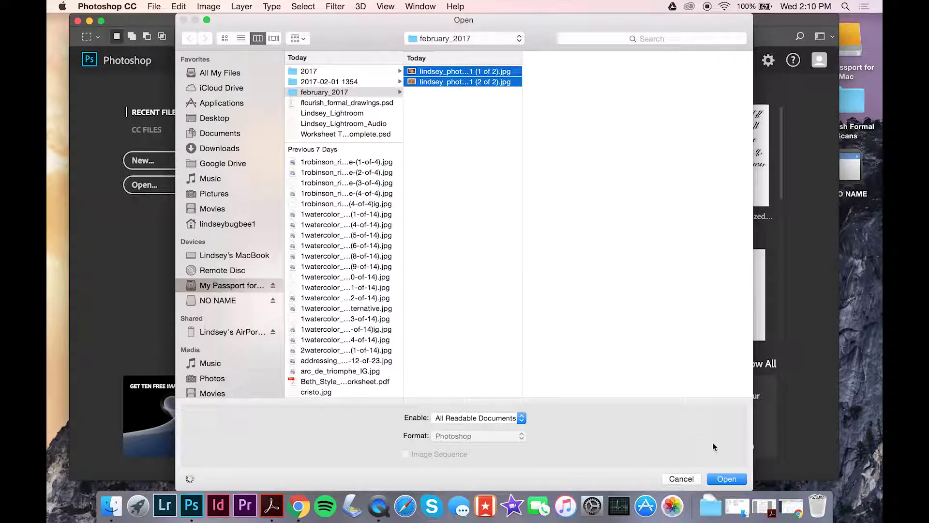
click(724, 480)
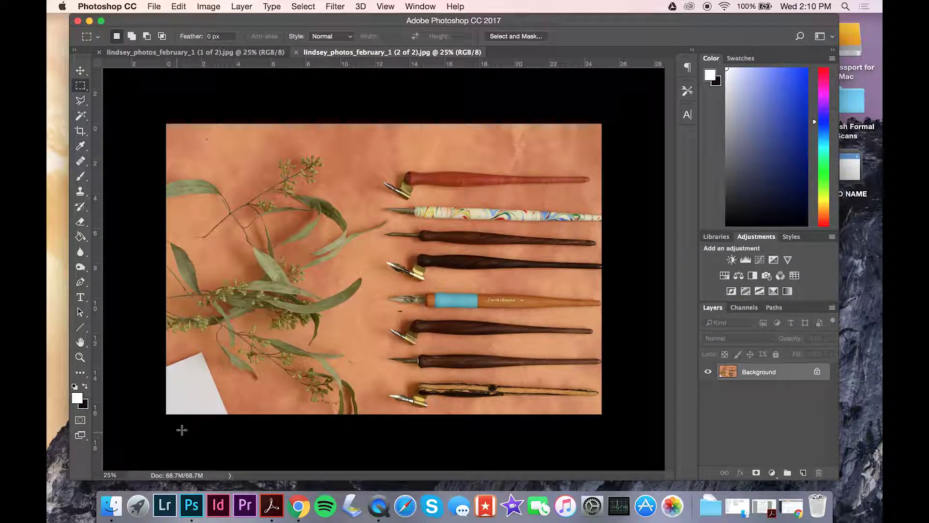
- Add a Curves adjustment layer to the pen photo, sample its white point from the white paper corner, and compare before and after
click(760, 261)
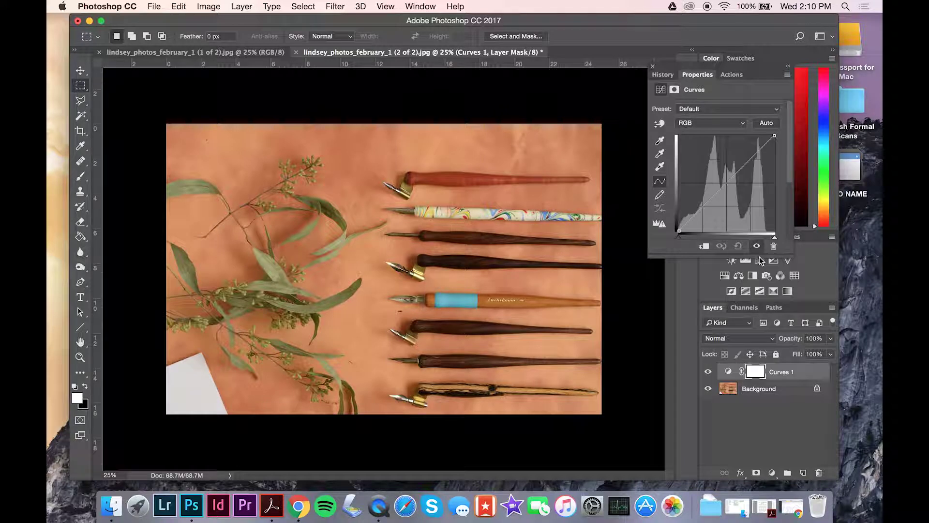
click(661, 167)
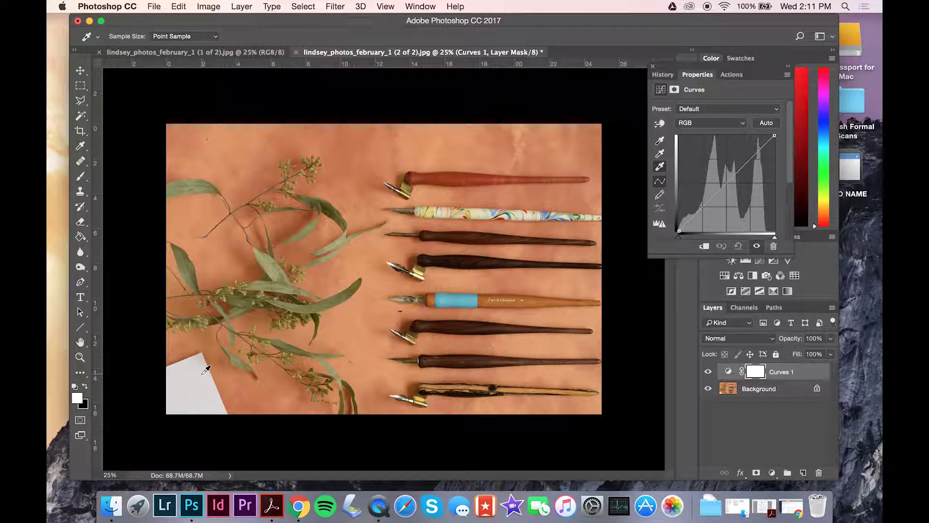
click(206, 370)
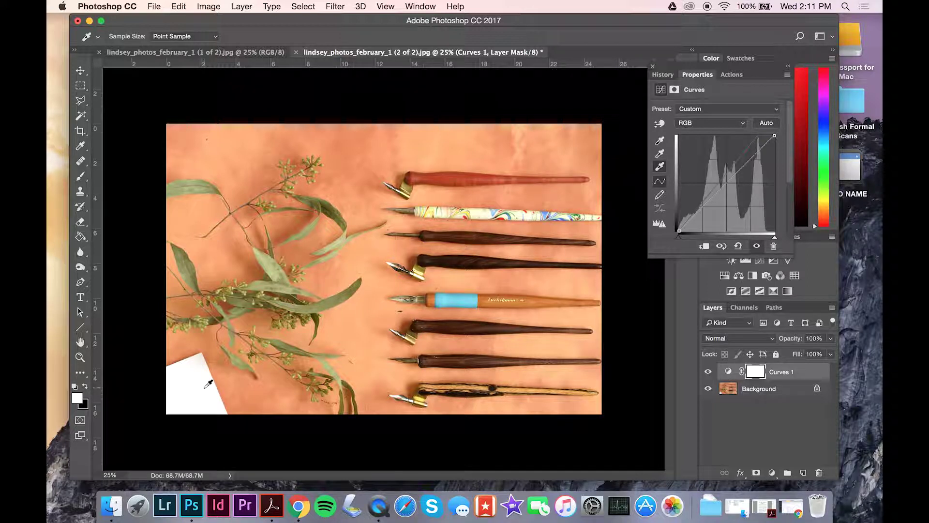
click(708, 374)
click(707, 374)
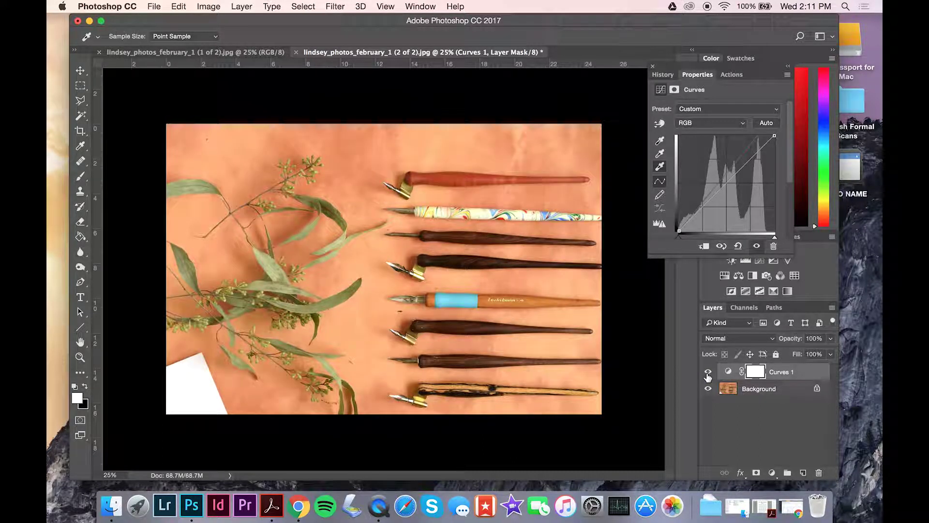
click(707, 374)
click(708, 374)
- Crop the pen photo at its left, right and top edges to cut away most of the white paper corner
key(c)
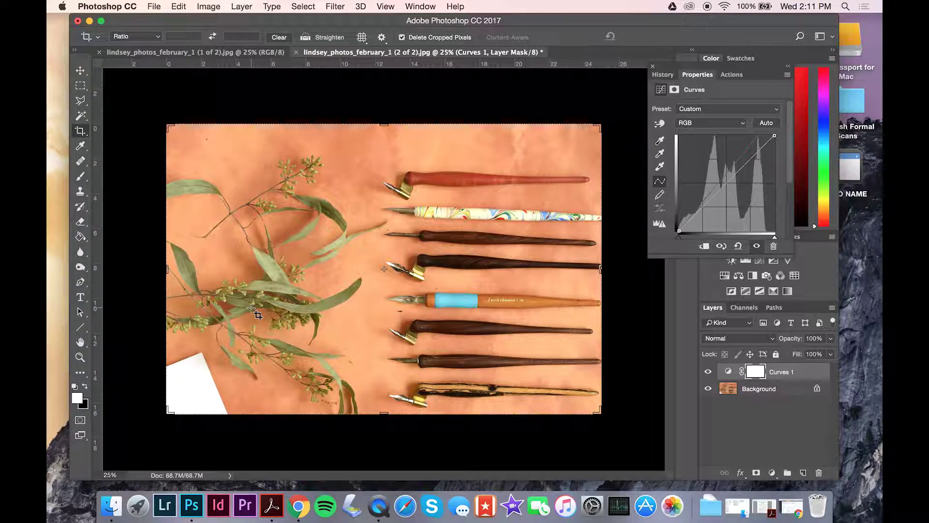
drag(164, 271, 196, 272)
drag(570, 272, 557, 273)
drag(384, 124, 385, 141)
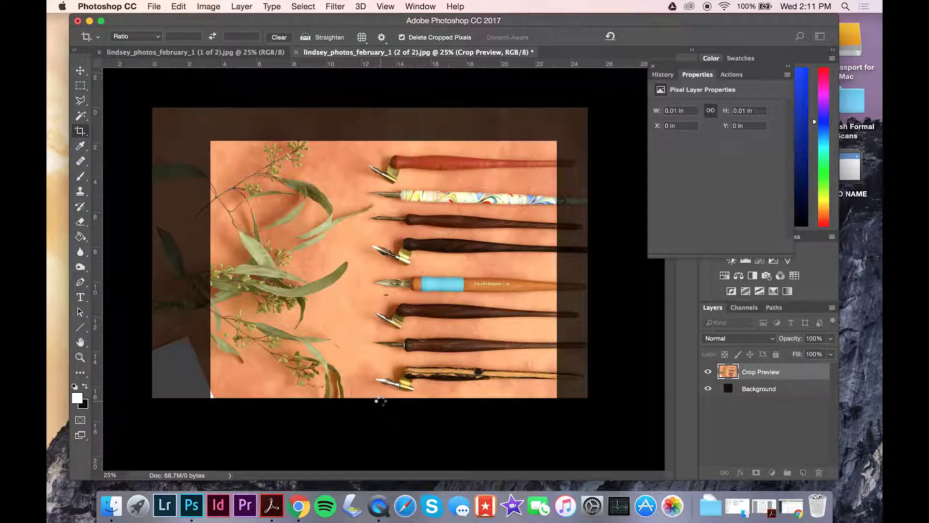
key(Return)
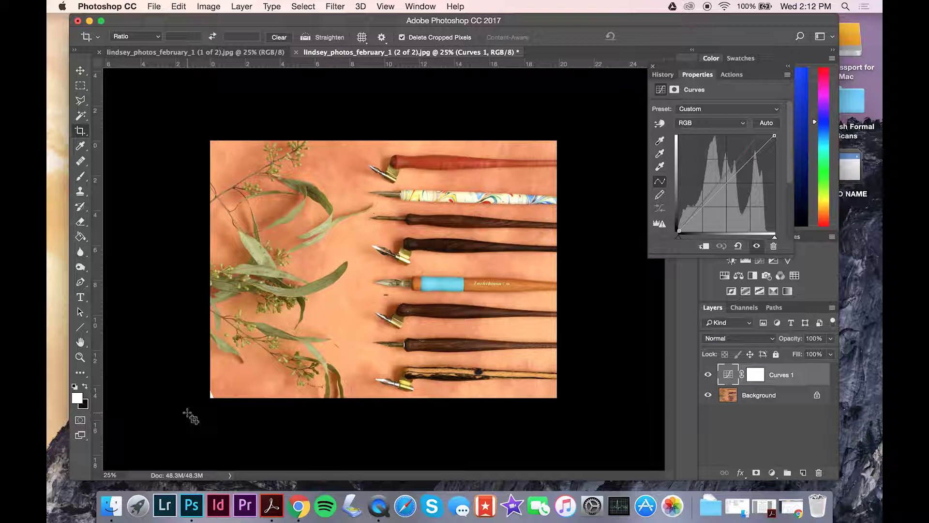
key(super+equal)
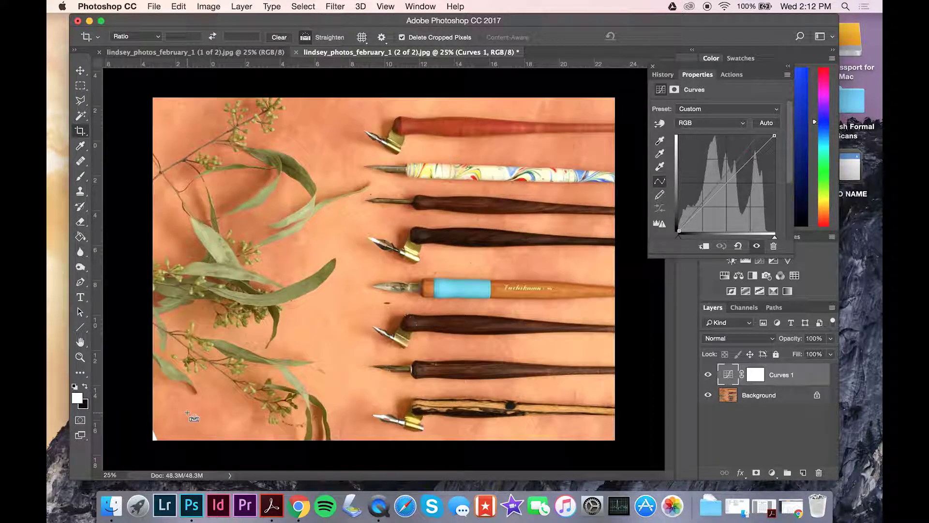
- Clone nearby orange background over the leftover white paper corner on the pen photo's Background layer, using a 102 px Clone Stamp brush
scroll(191, 417, up, 3)
scroll(191, 417, right, 5)
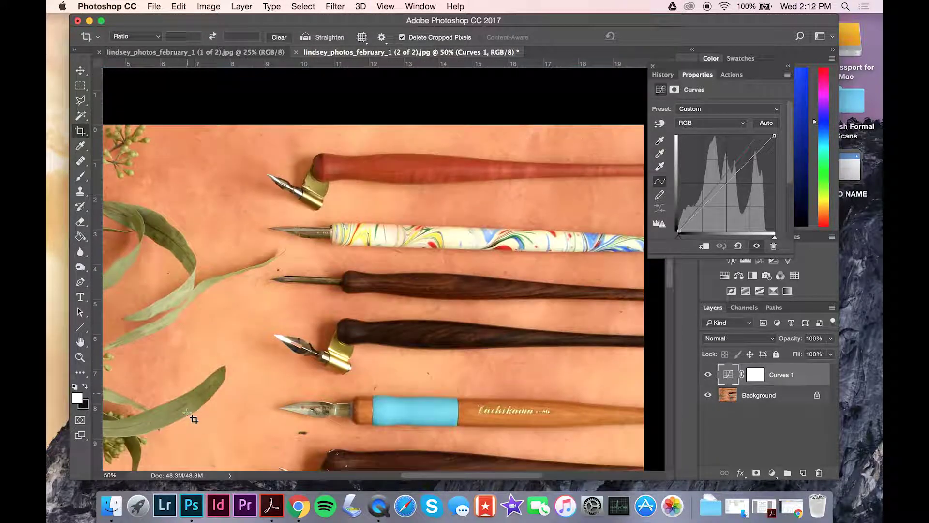
scroll(192, 417, left, 10)
scroll(191, 418, up, 2)
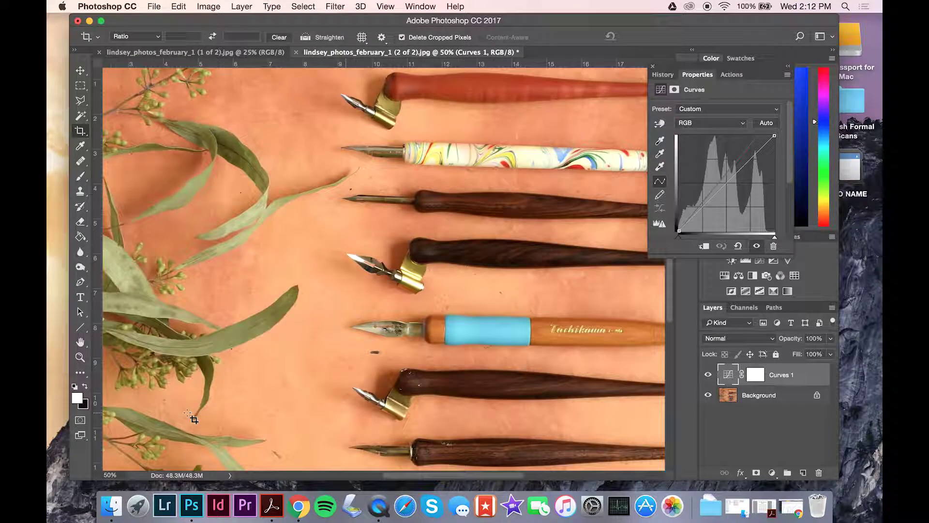
scroll(422, 408, down, 3)
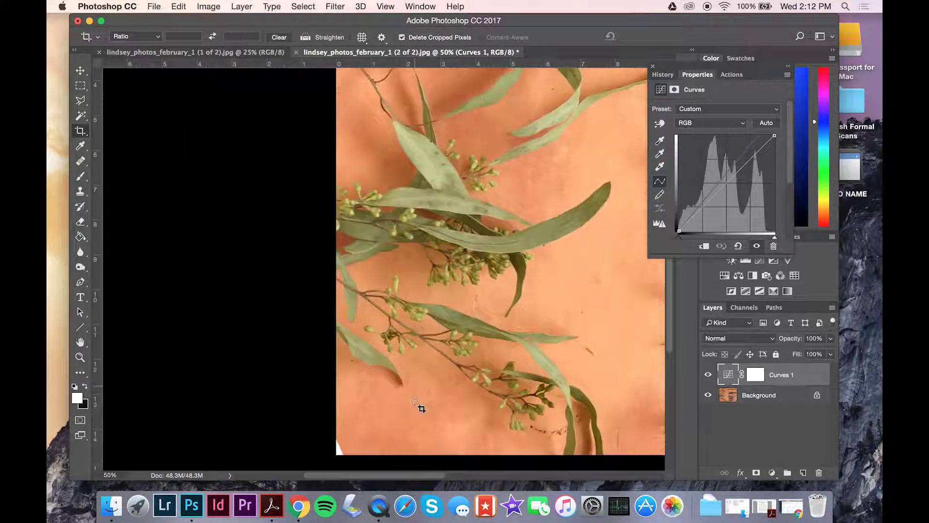
click(80, 194)
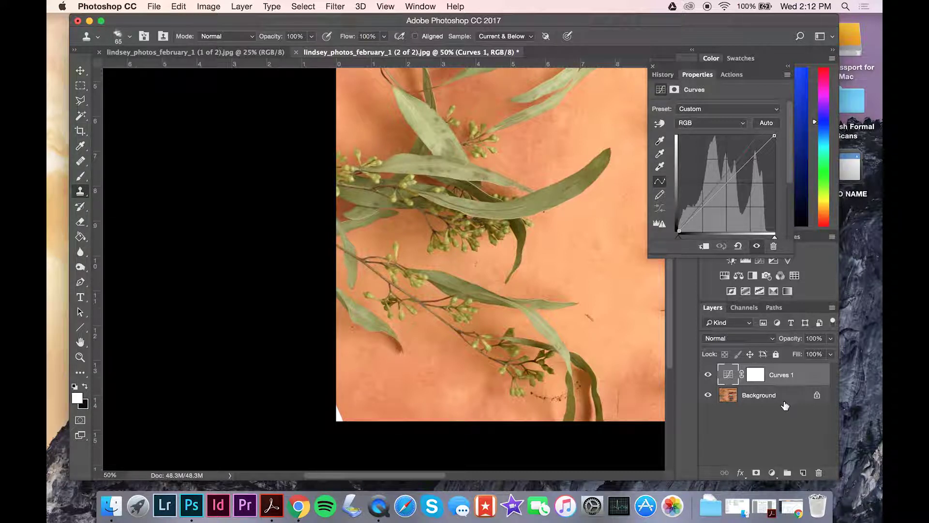
click(760, 394)
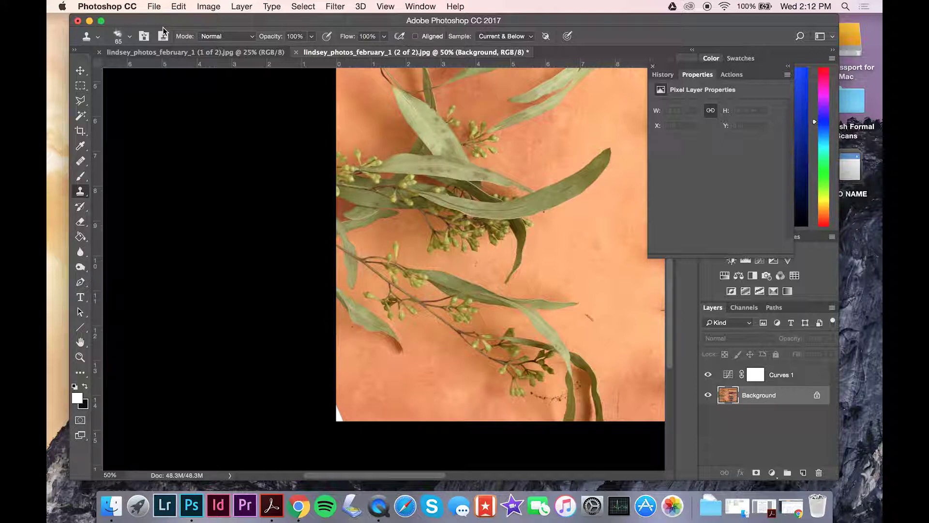
click(129, 37)
drag(158, 72, 171, 72)
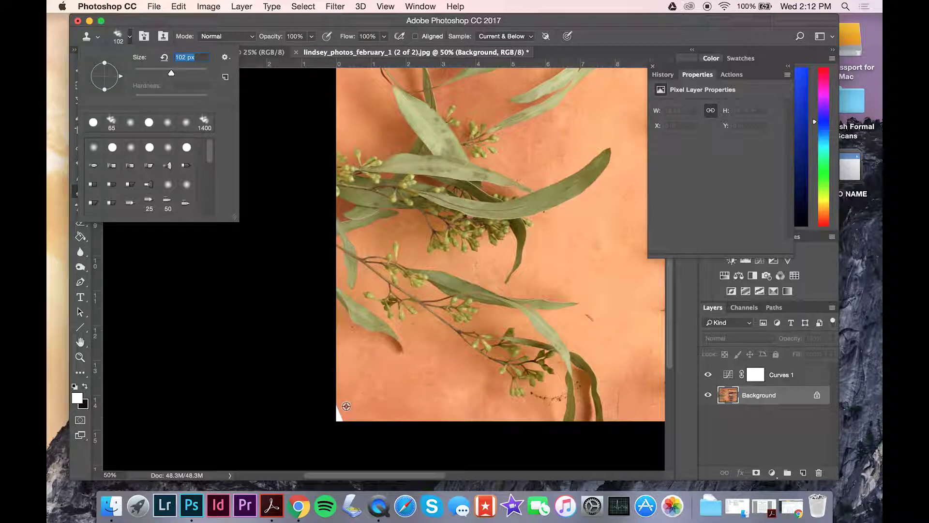
alt+click(346, 406)
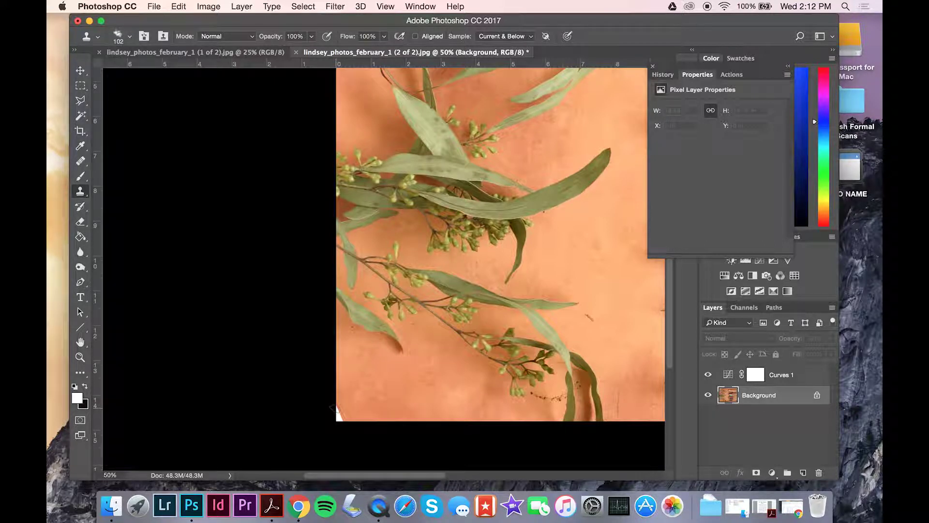
drag(334, 408, 338, 417)
key(super+minus)
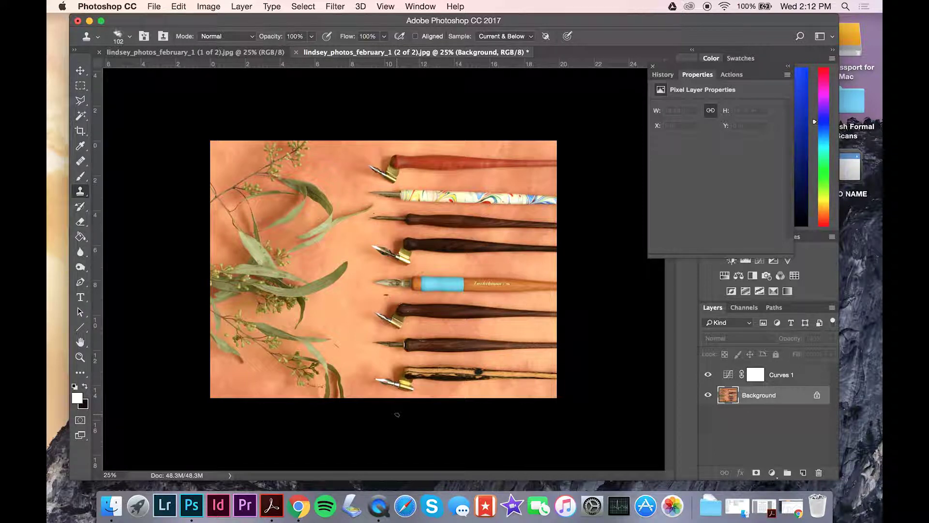
- Resize the pen photo to a width of 1440 pixels, keeping its proportions
click(208, 6)
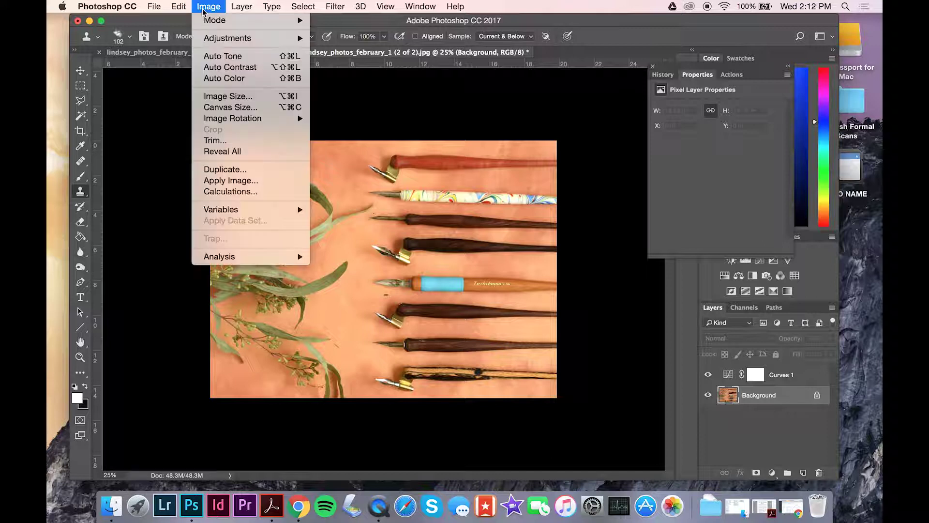
click(211, 96)
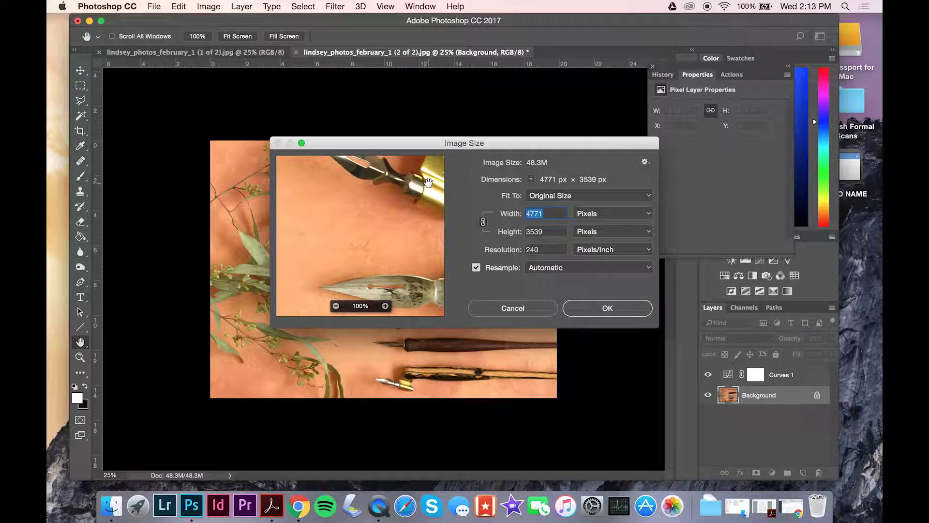
text(1440)
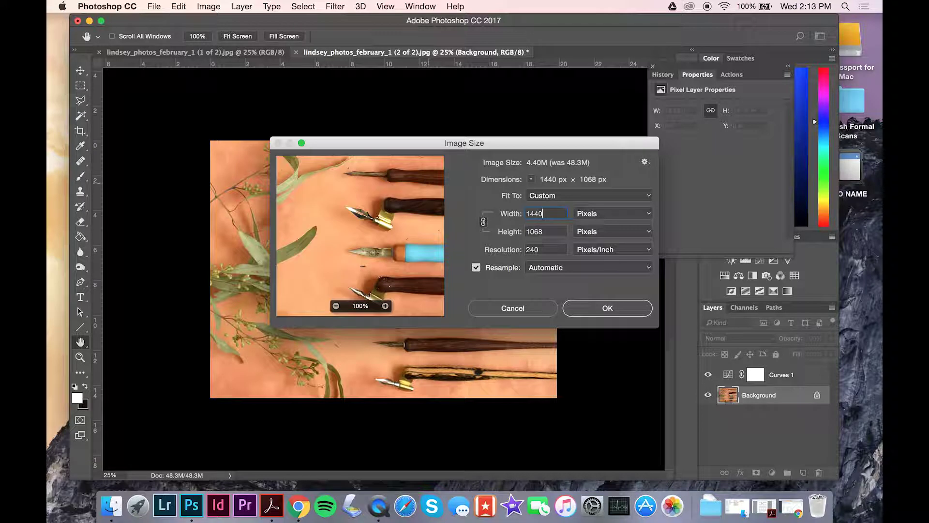
key(Return)
key(s)
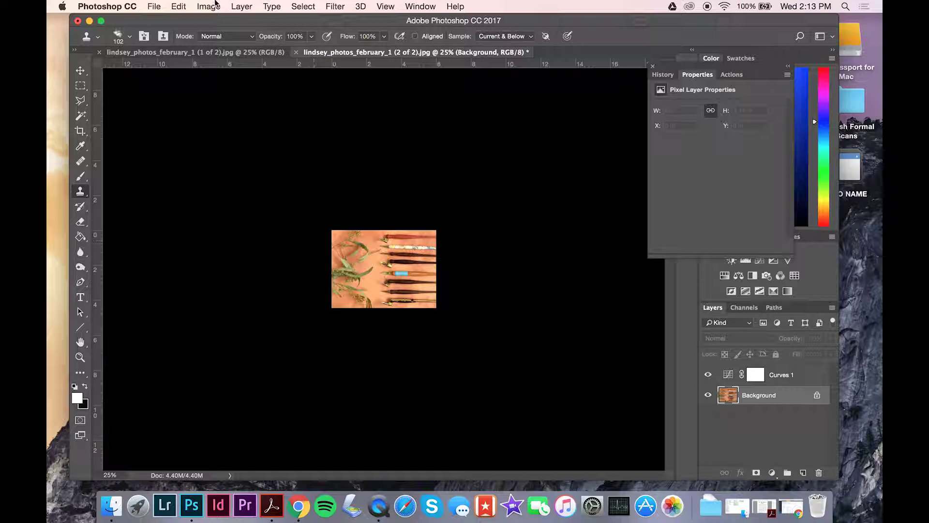
- Save the pen photo for web as a Very High JPEG at quality 80 in the february_2017 folder, keeping the suggested file name
click(154, 6)
mouse_move(162, 167)
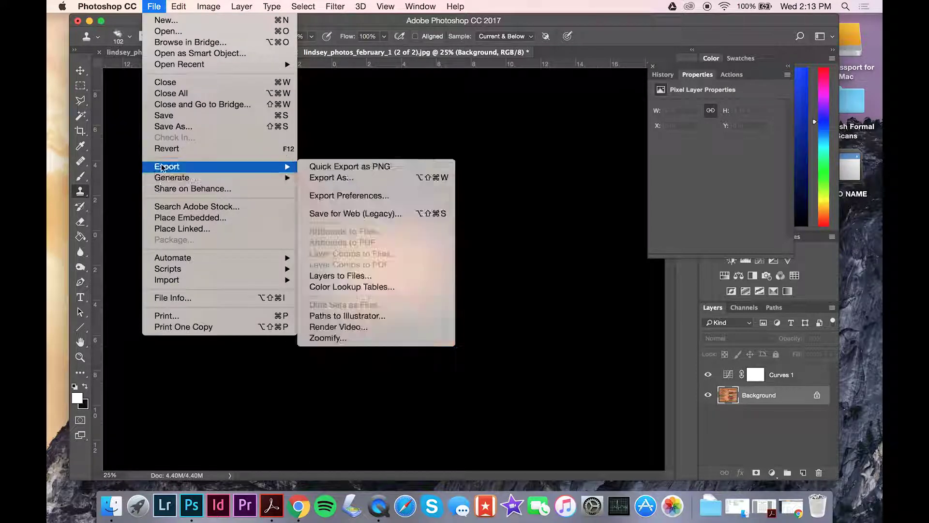
click(334, 214)
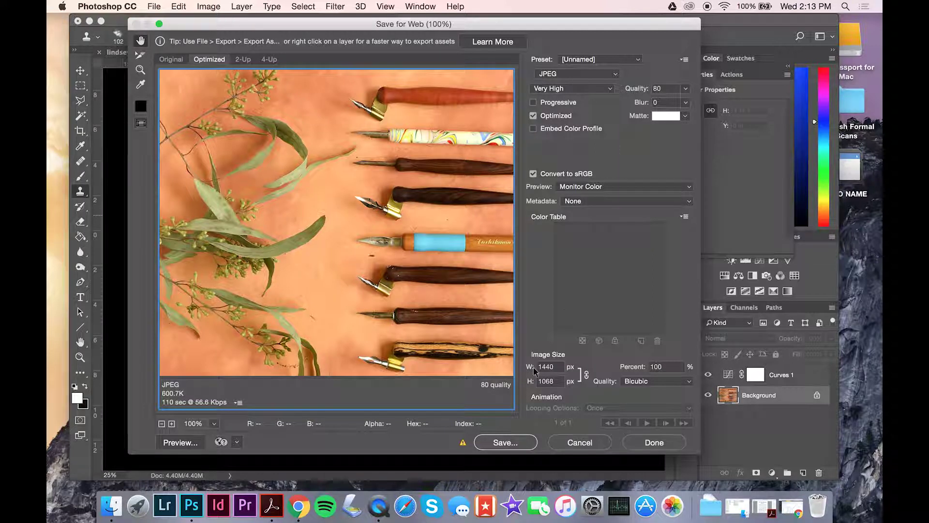
click(504, 442)
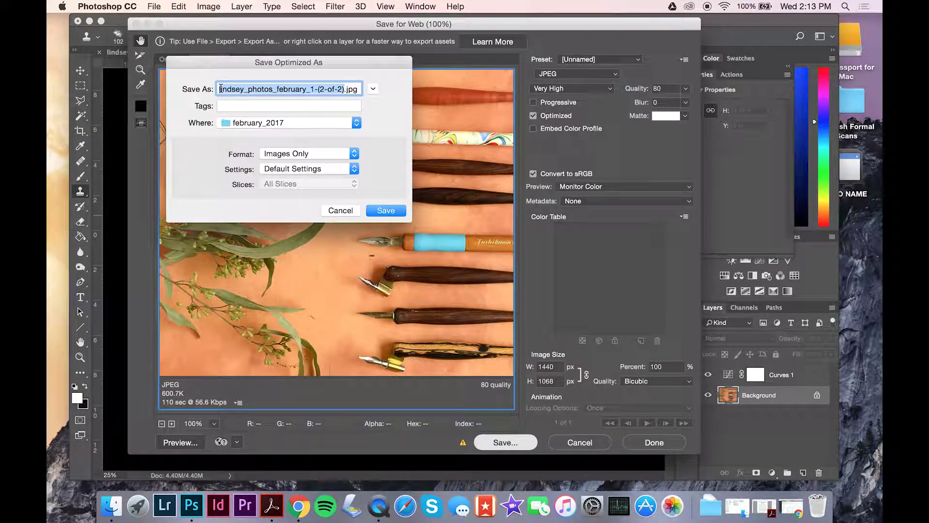
click(385, 210)
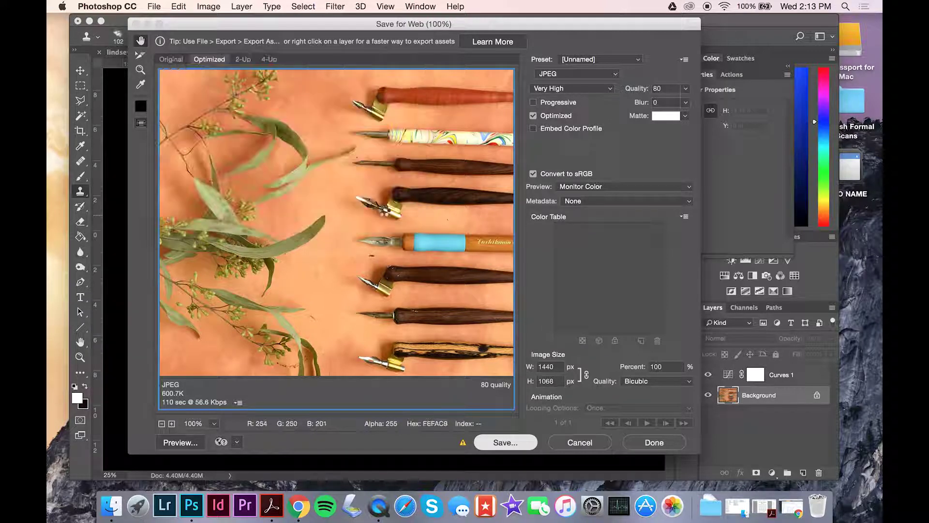
- Close the pen photo without saving its changes and dismiss the document properties
key(super+w)
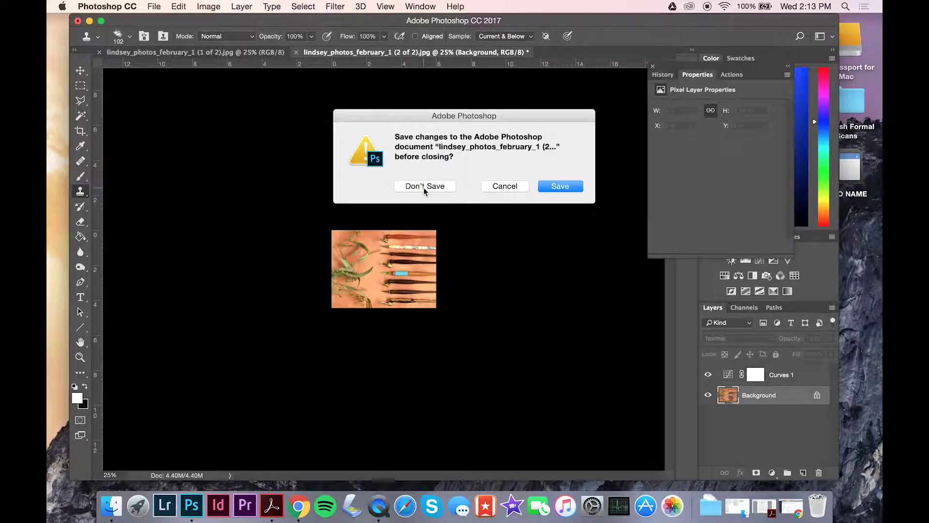
click(423, 187)
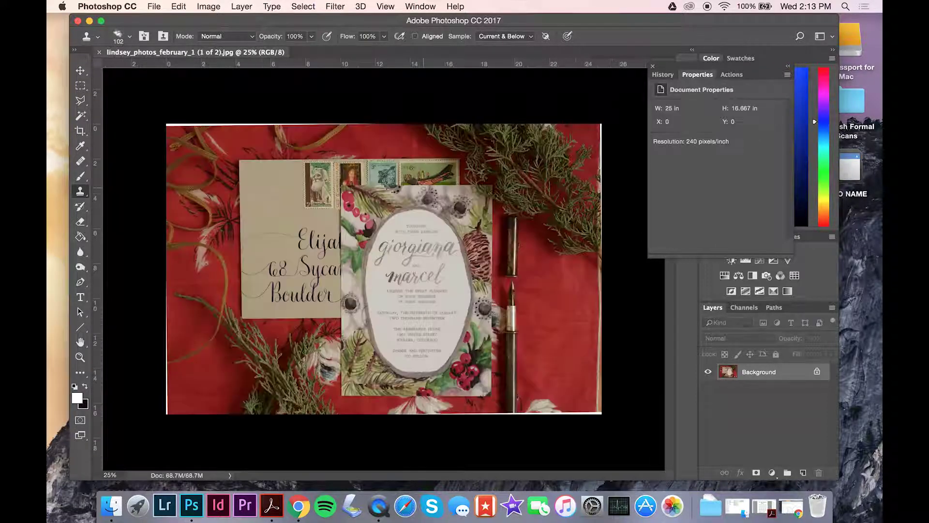
click(653, 67)
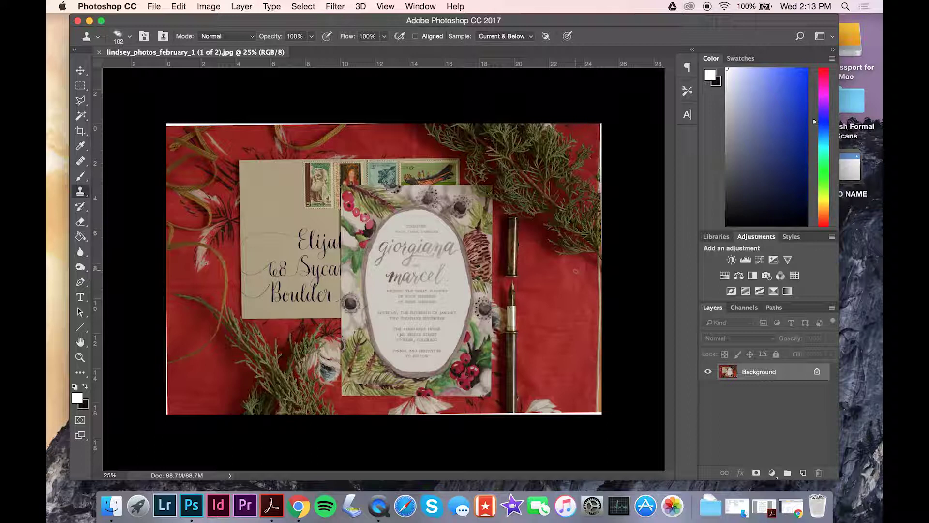
- Pull in all four crop edges of the invitation photo to exclude the white strips around the red fabric
key(c)
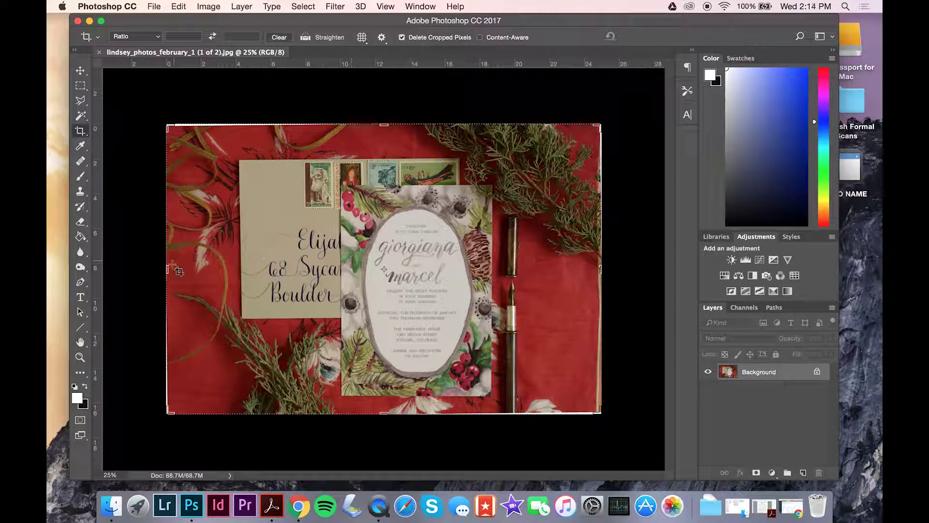
drag(166, 269, 171, 270)
drag(380, 118, 383, 133)
drag(596, 270, 592, 275)
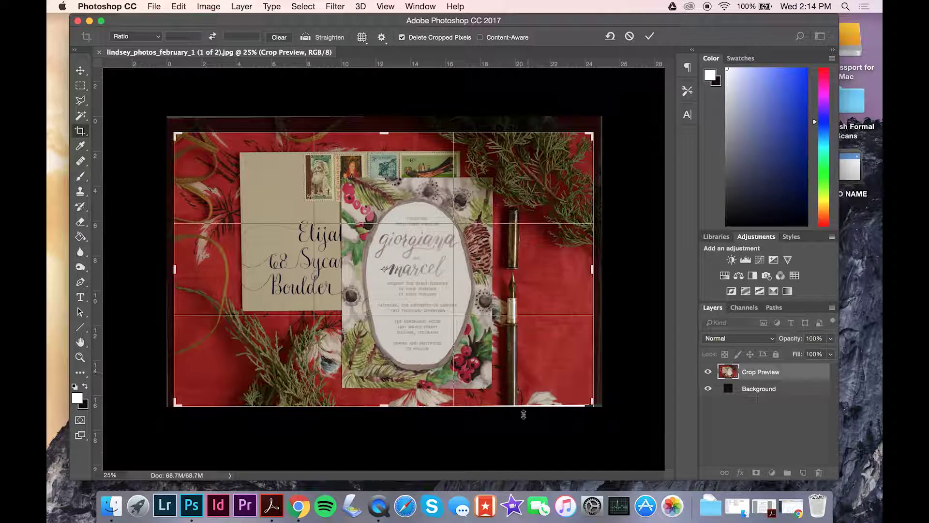
drag(384, 410, 380, 402)
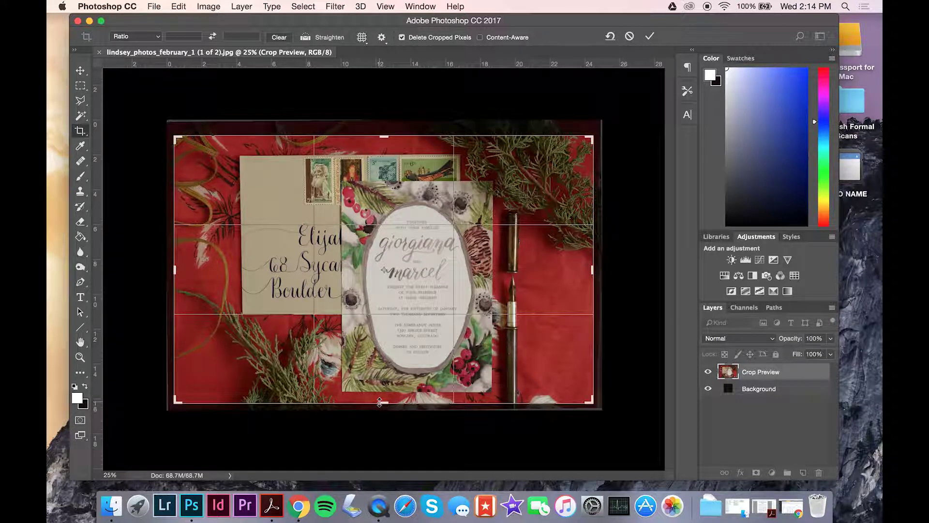
- Inspect the invitation photo's crop boundary up close and fine-tune its bottom and top edges
key(super+equal)
key(super+equal)
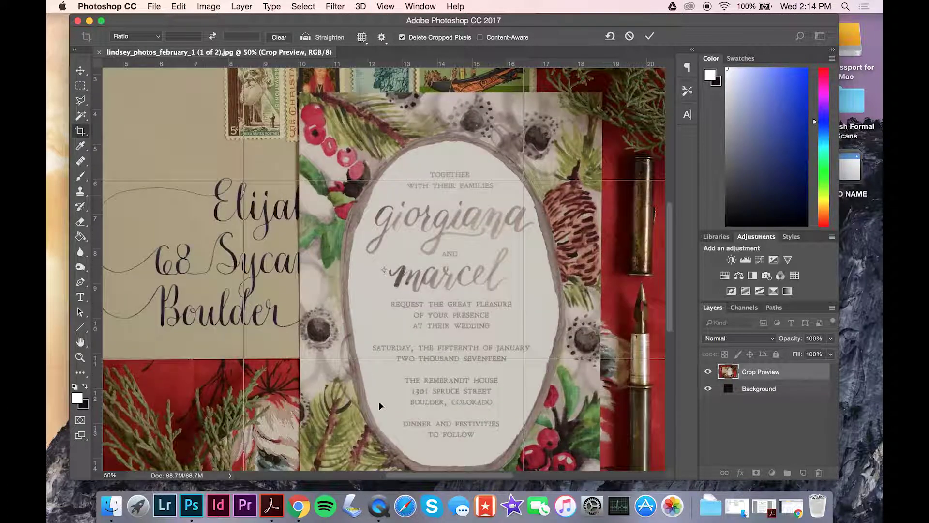
scroll(380, 405, down, 5)
drag(382, 375, 382, 378)
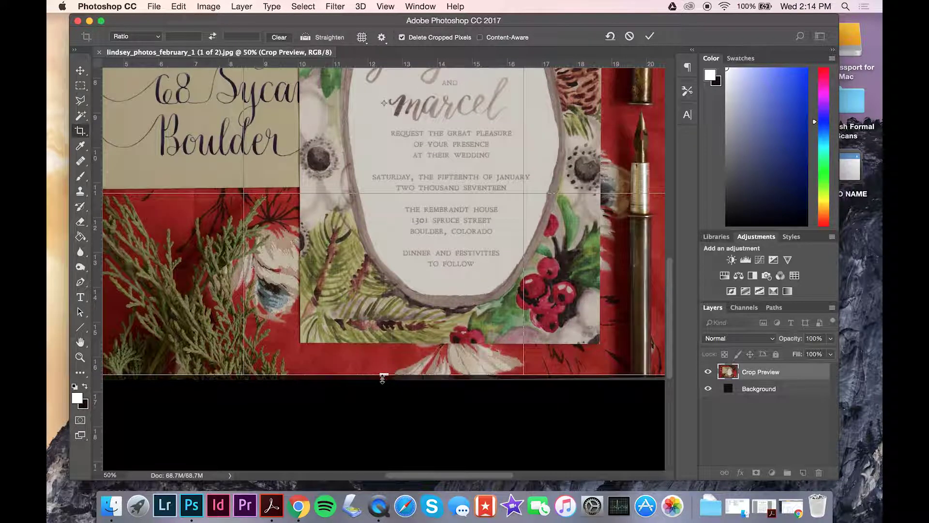
scroll(382, 377, up, 2)
scroll(382, 377, up, 5)
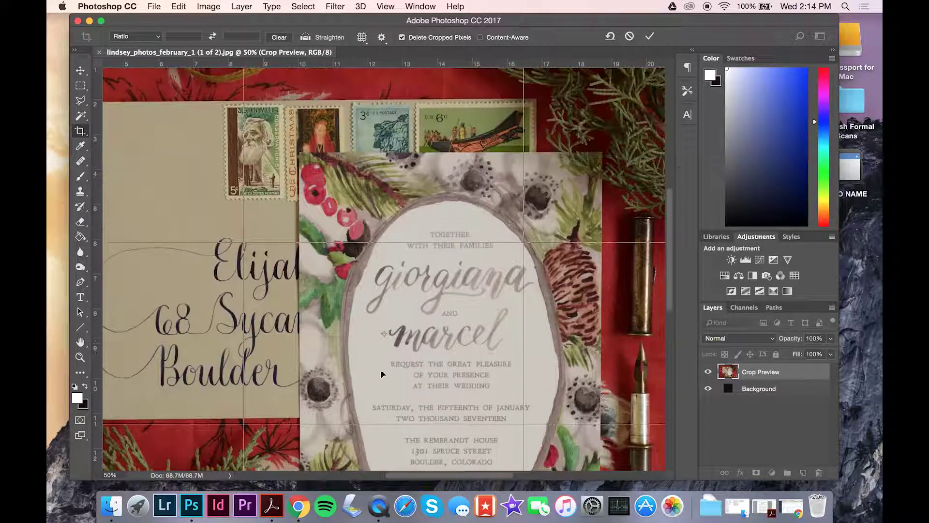
scroll(365, 150, up, 2)
drag(384, 112, 384, 115)
- Tighten the left and right crop edges of the invitation photo and apply the crop
key(super+minus)
key(super+minus)
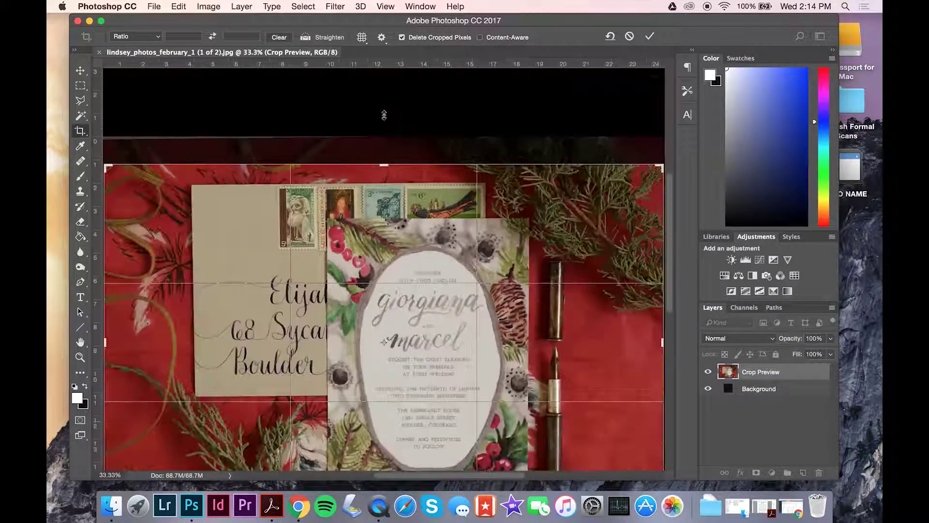
drag(181, 268, 197, 268)
drag(588, 274, 580, 274)
key(Return)
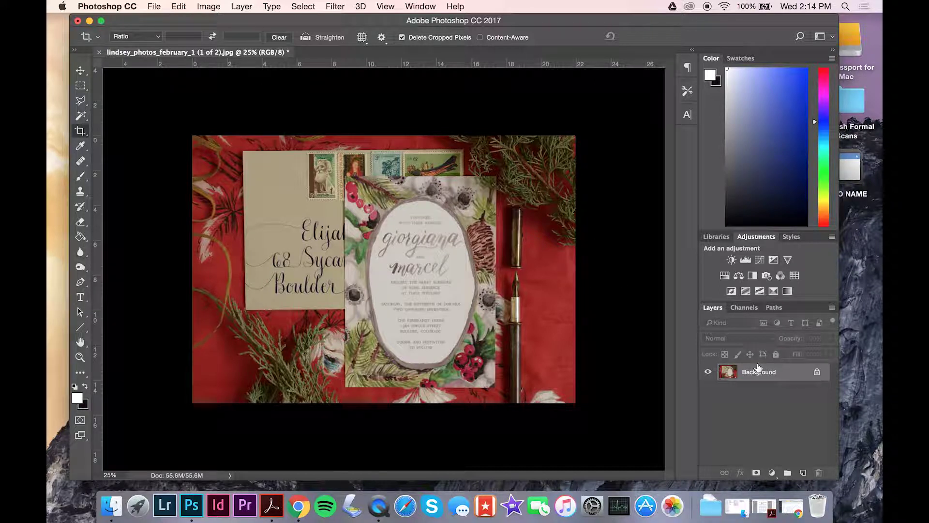
- Add a Curves adjustment layer to the invitation photo and sample its white point from the invitation's white oval
click(759, 259)
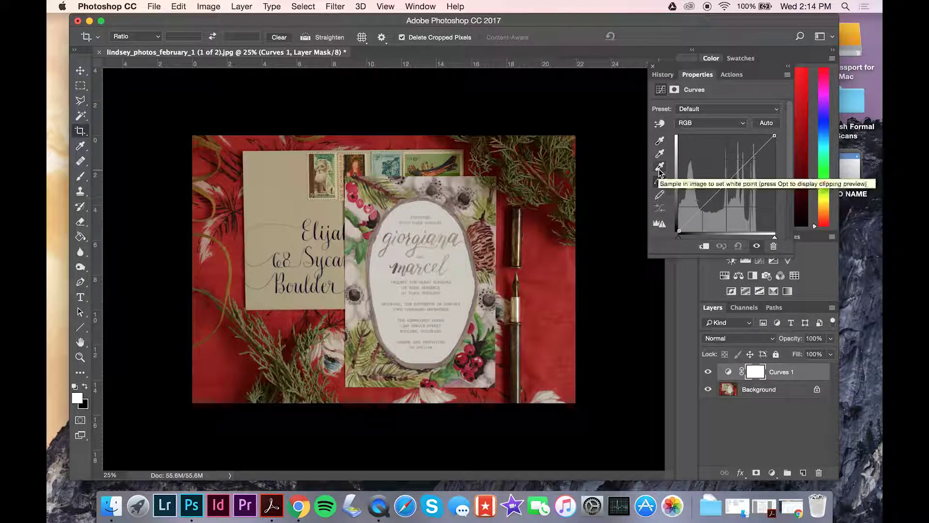
click(660, 170)
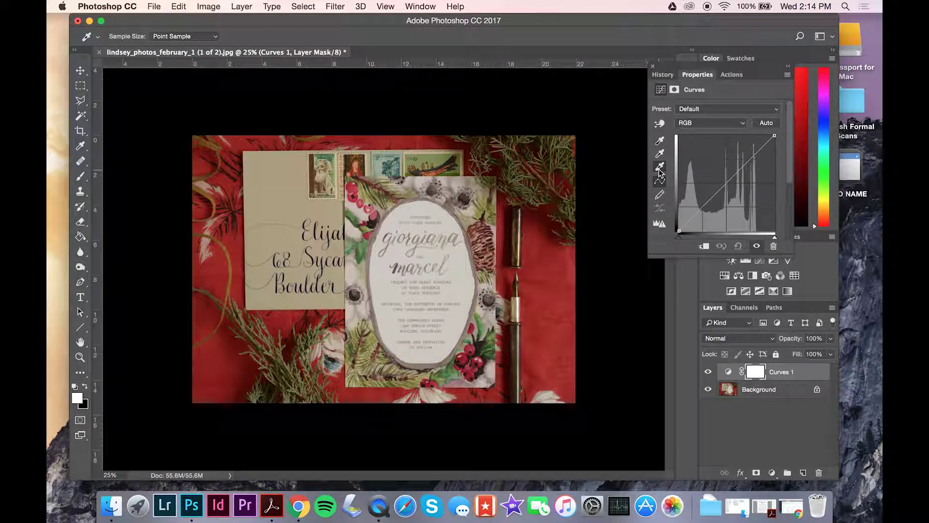
click(385, 264)
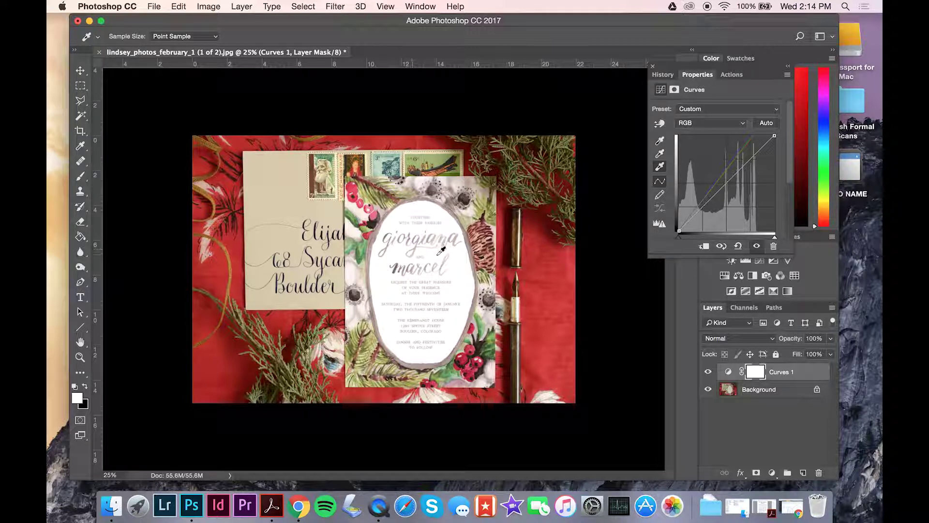
- Set up the Burn tool on the Background layer with a 284 px hard round brush and the range set to Shadows
click(760, 391)
key(c)
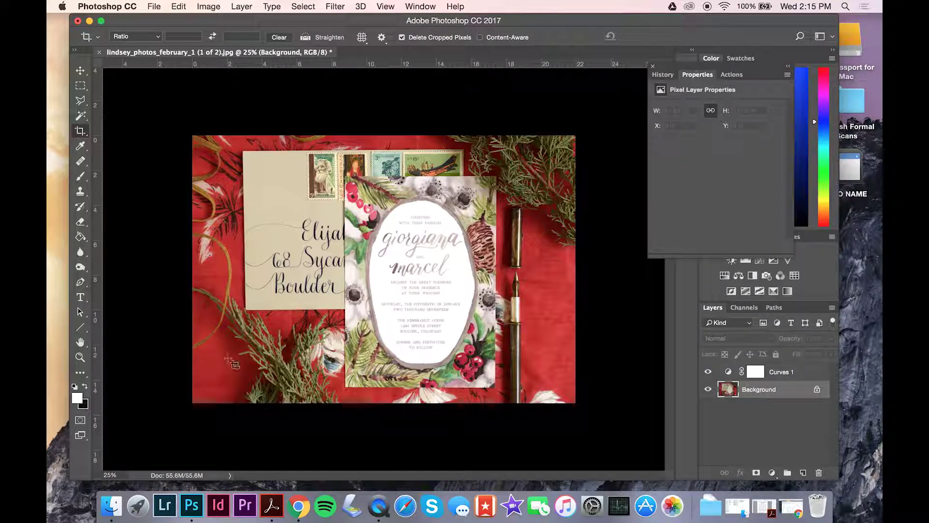
click(80, 269)
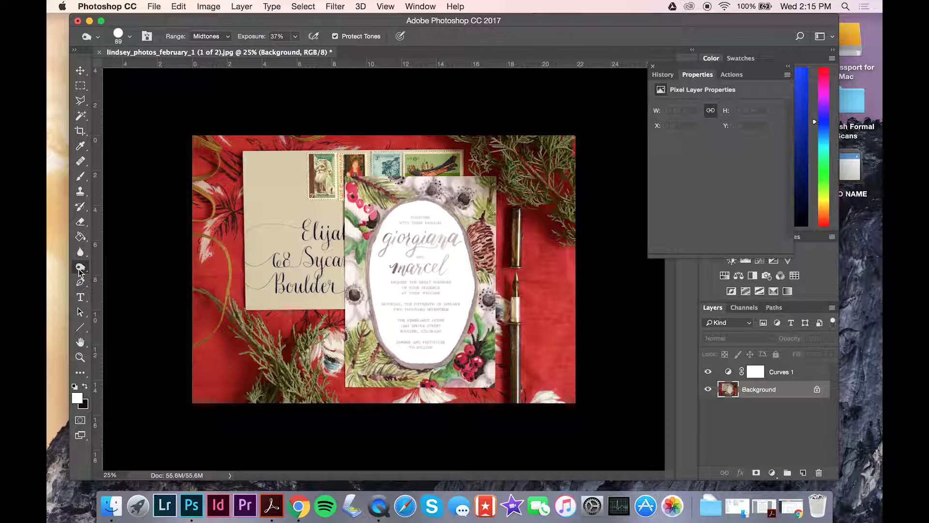
click(130, 37)
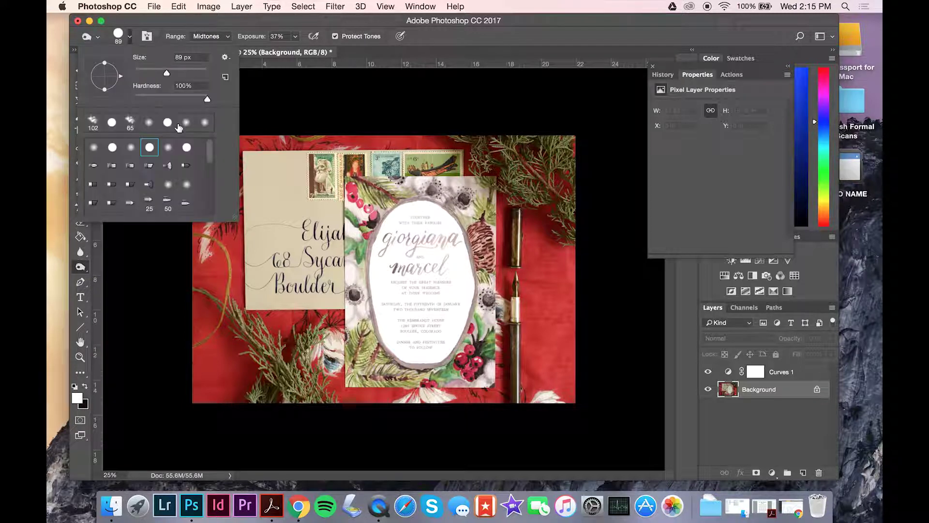
click(187, 147)
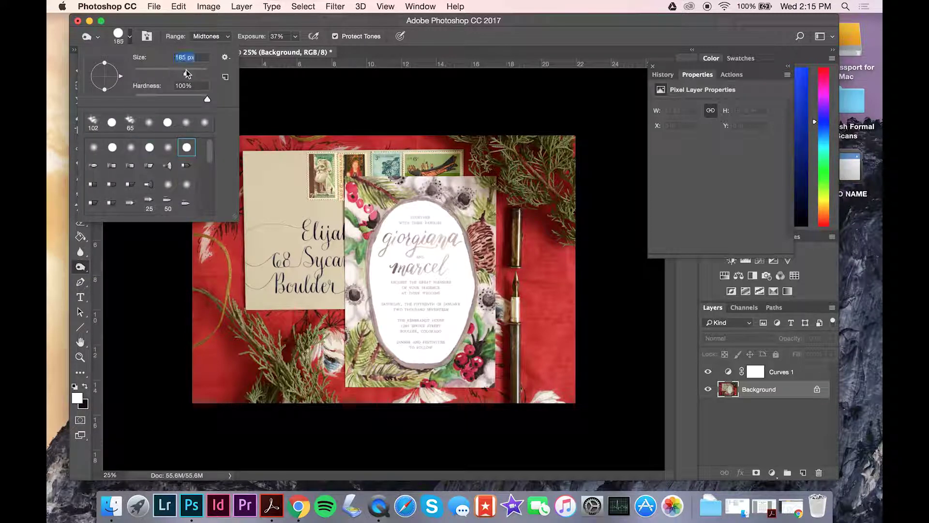
click(220, 36)
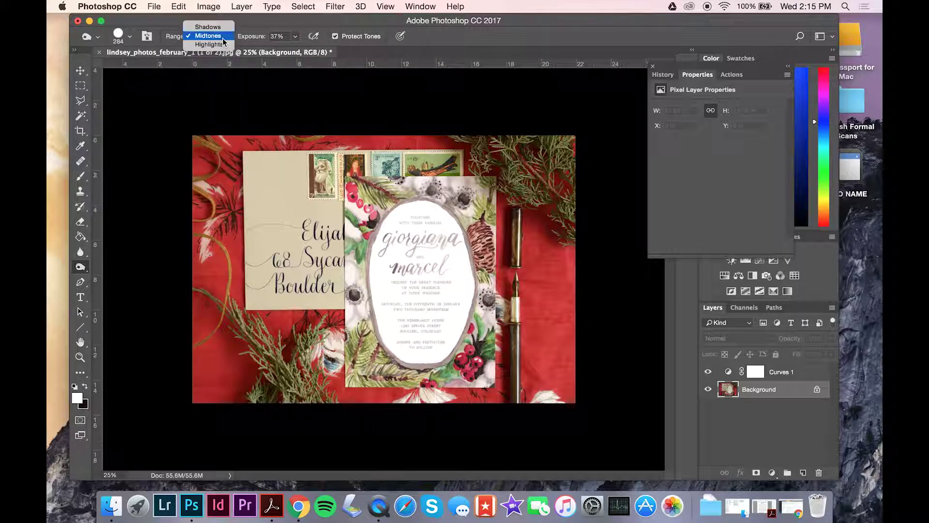
click(213, 27)
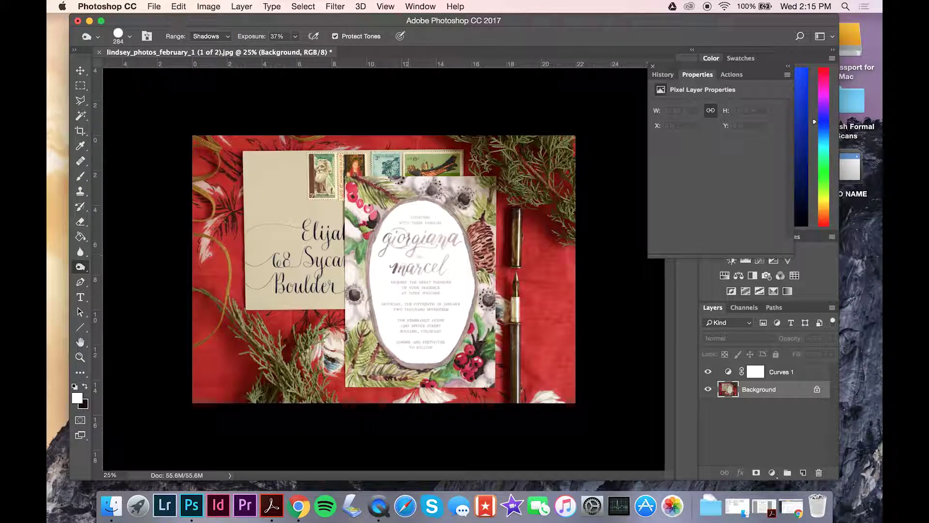
- Undo a trial burn stroke, lower the exposure to 13%, and darken the lettering inside the invitation's white oval
mouse_move(389, 245)
mouse_down()
mouse_move(449, 242)
mouse_move(400, 267)
mouse_move(435, 229)
mouse_move(395, 289)
mouse_move(438, 290)
mouse_up()
key(super+z)
click(296, 37)
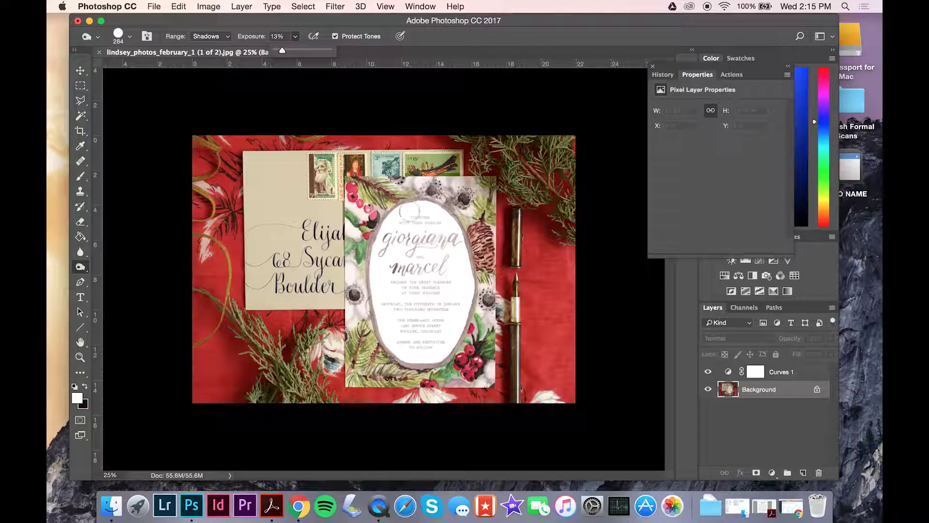
click(411, 225)
mouse_move(435, 235)
mouse_down()
mouse_move(442, 285)
mouse_move(428, 331)
mouse_move(402, 337)
mouse_move(455, 323)
mouse_move(392, 234)
mouse_move(423, 264)
mouse_move(441, 195)
mouse_up()
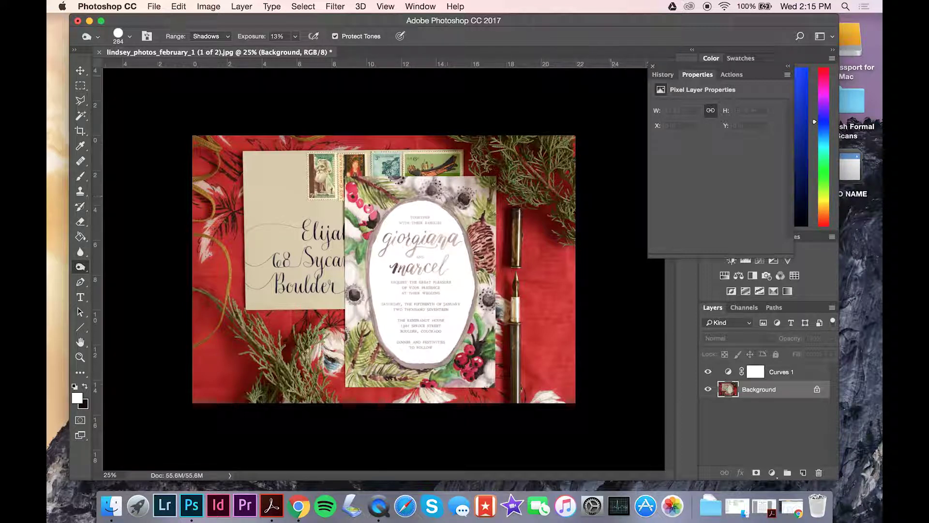
- Resize the invitation photo to a width of 1440 pixels, keeping its proportions
click(209, 7)
click(212, 96)
text(1440)
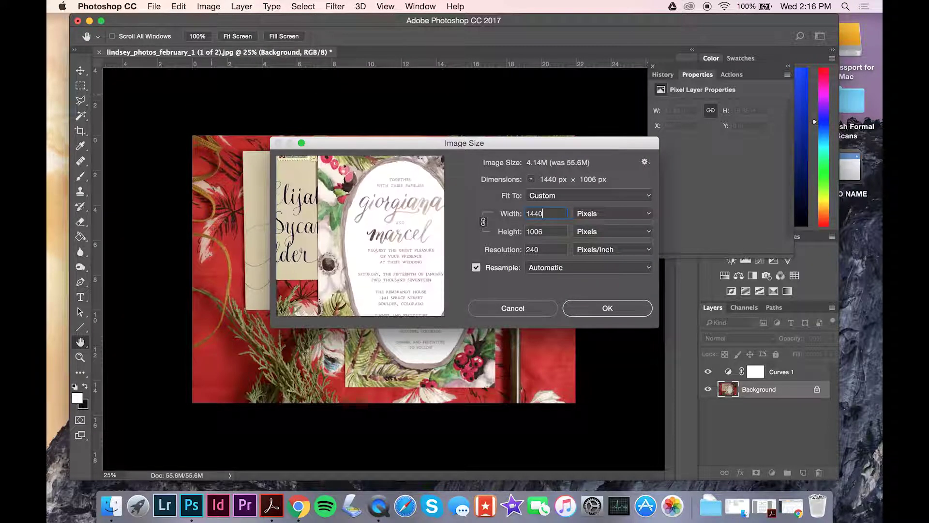
key(Return)
- Save the invitation photo for web as an optimized JPEG at quality 80
click(154, 7)
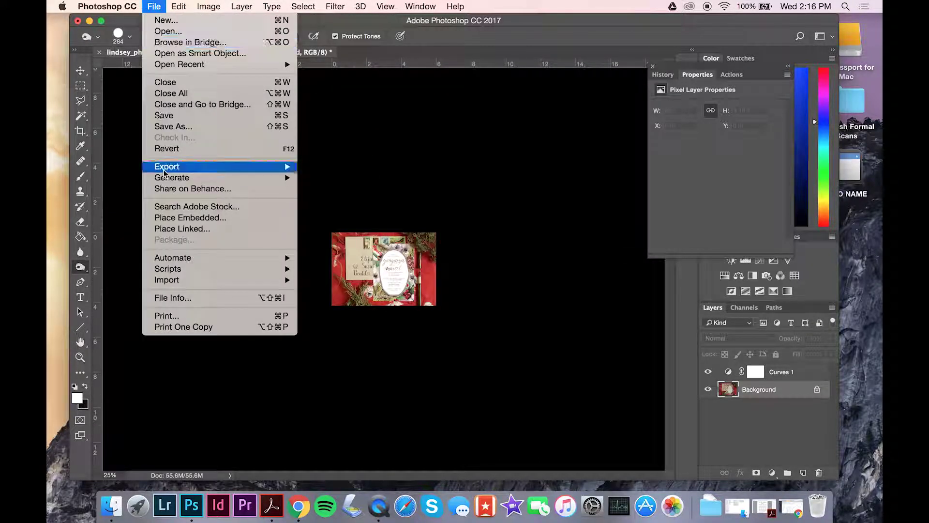
mouse_move(174, 166)
click(349, 211)
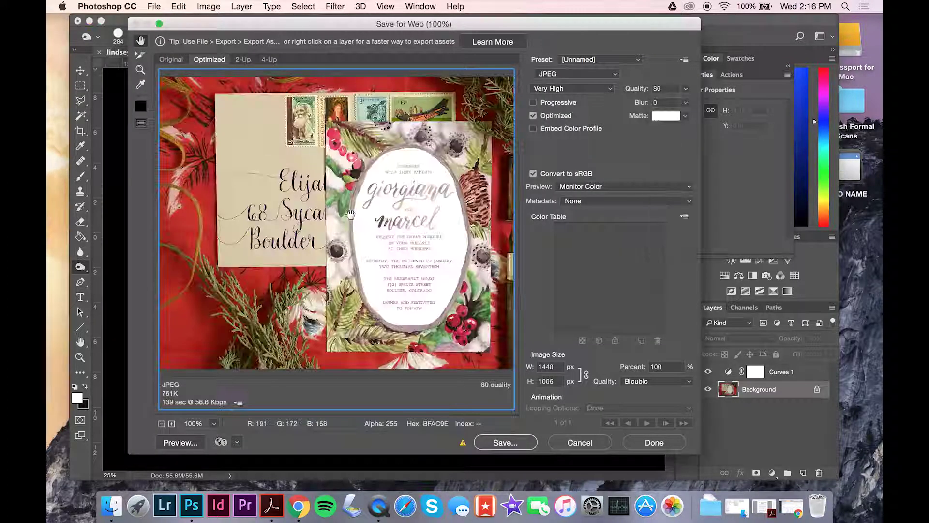
key(Return)
click(386, 210)
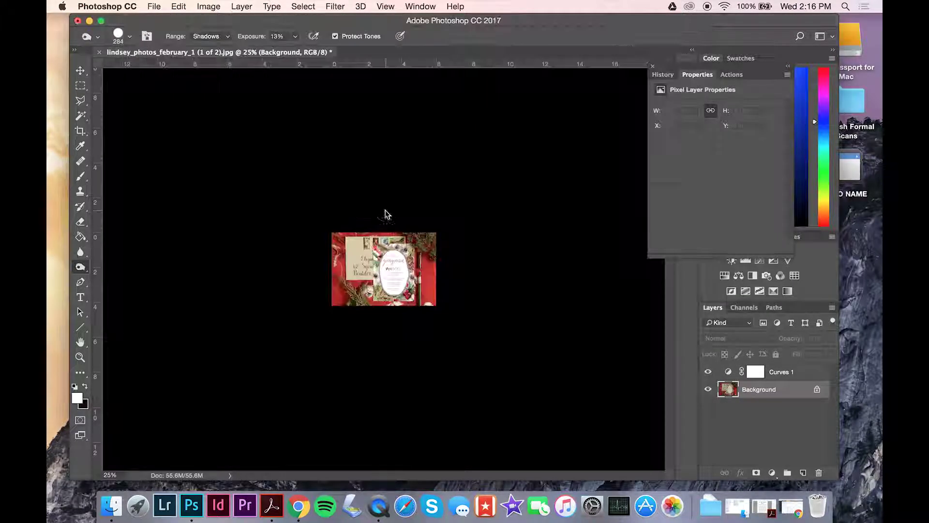